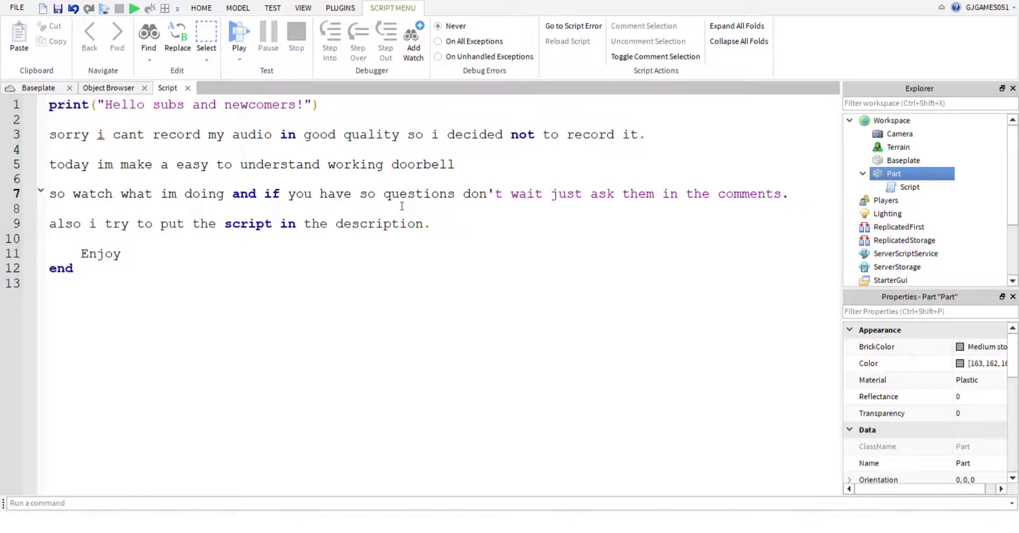
# Remove the word "so" before "questions" in line 7 of the script
pyautogui.click(377, 195)
pyautogui.press('BackSpace')
pyautogui.press('BackSpace')
pyautogui.press('BackSpace')
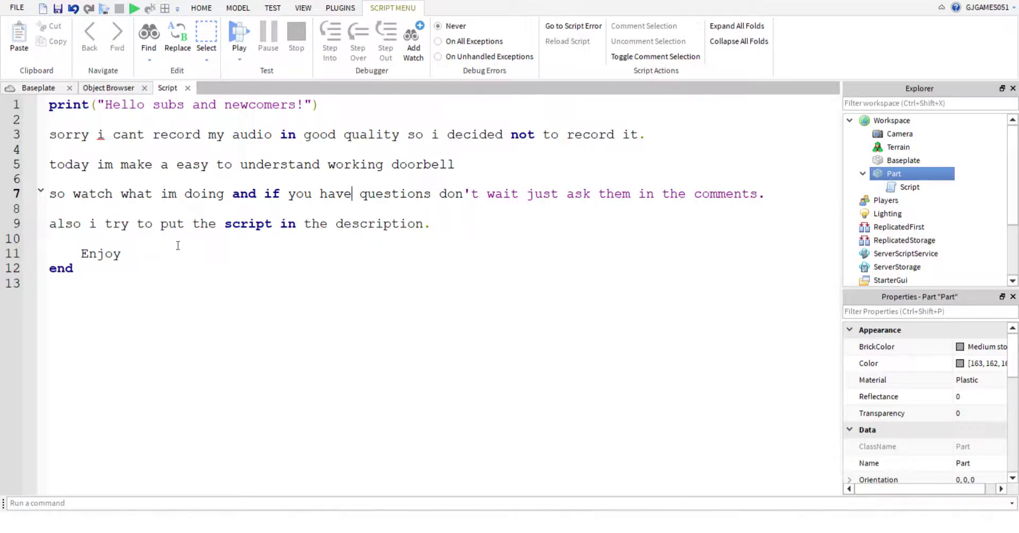
# Return to the Baseplate view, open the Toolbox and switch it to the Audio category
pyautogui.click(44, 88)
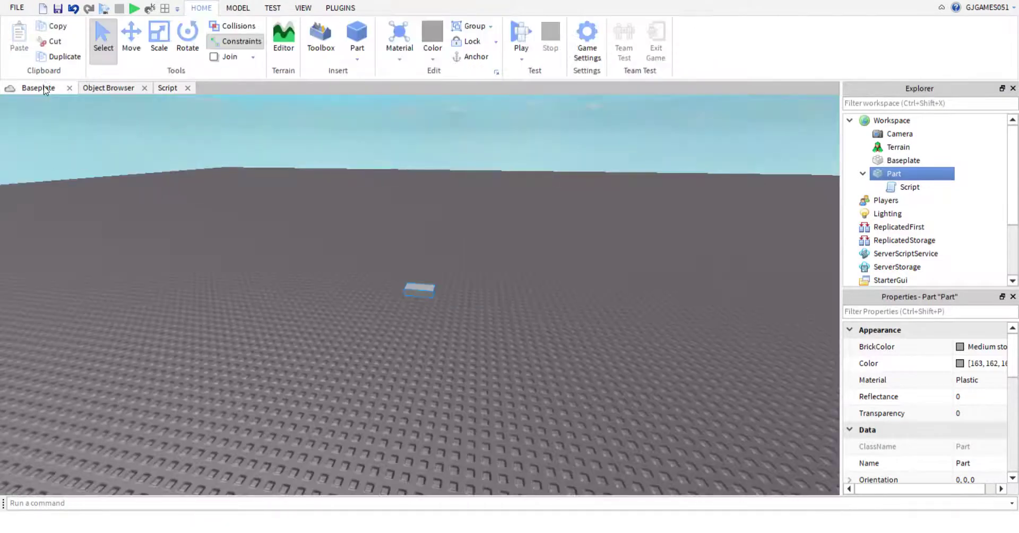
pyautogui.click(303, 7)
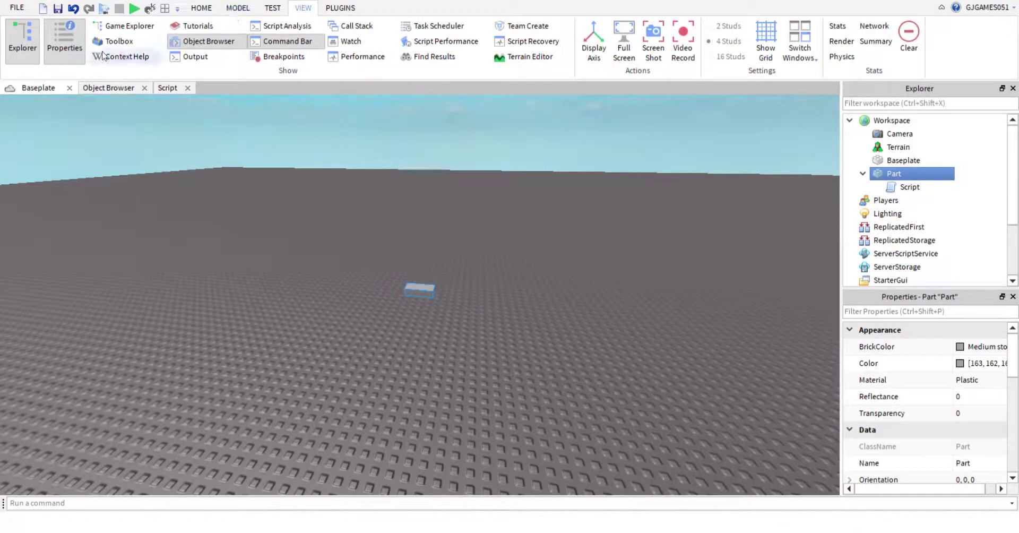
pyautogui.click(118, 41)
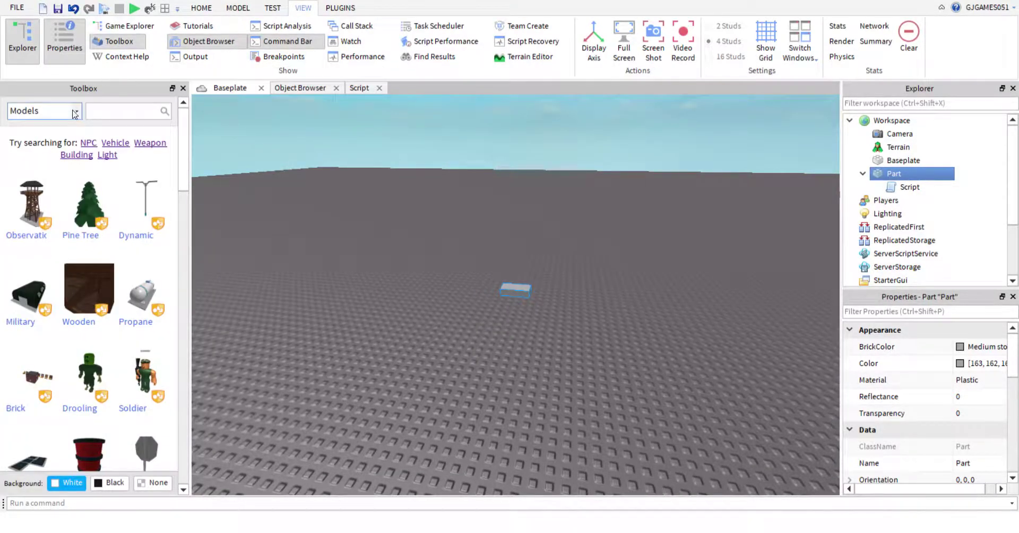
pyautogui.click(29, 167)
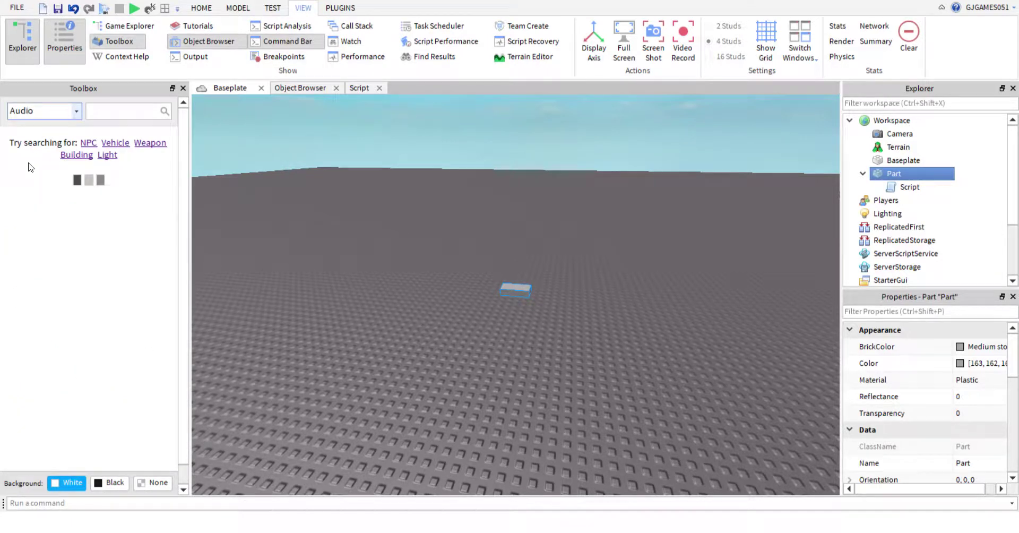
# Search the audio library for "whatever you want" and preview the first results
pyautogui.click(125, 114)
pyautogui.write('wha')
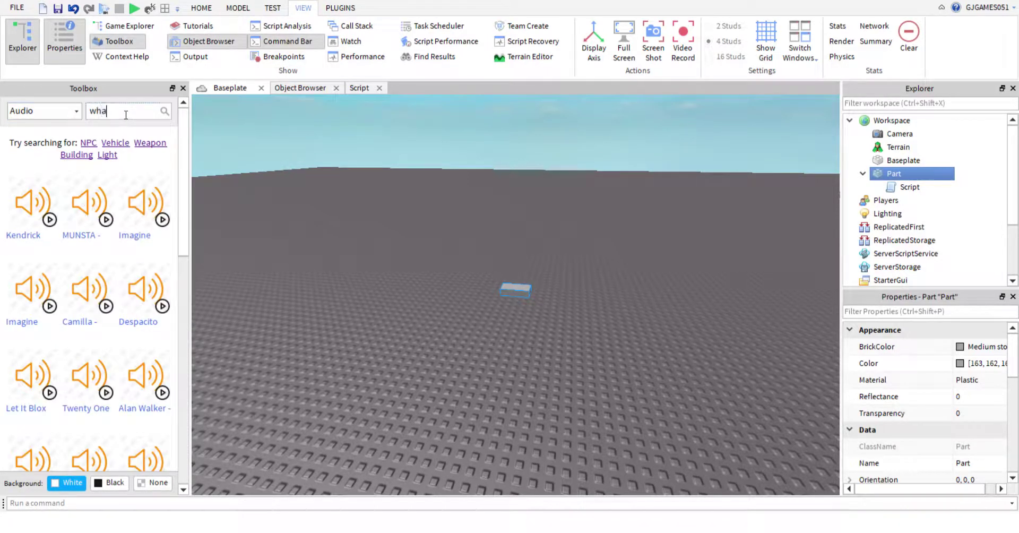
pyautogui.write('tever you want')
pyautogui.press('Return')
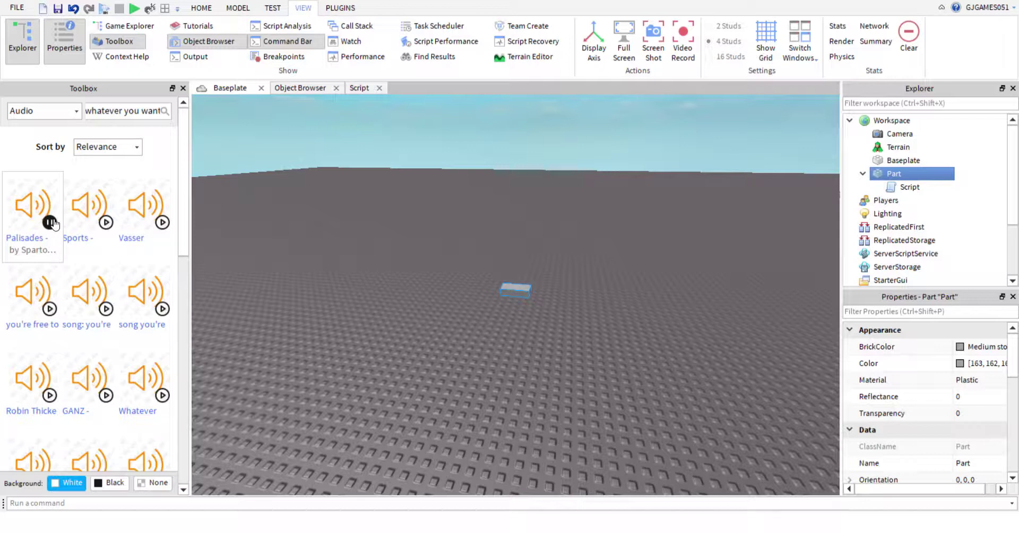
pyautogui.click(106, 222)
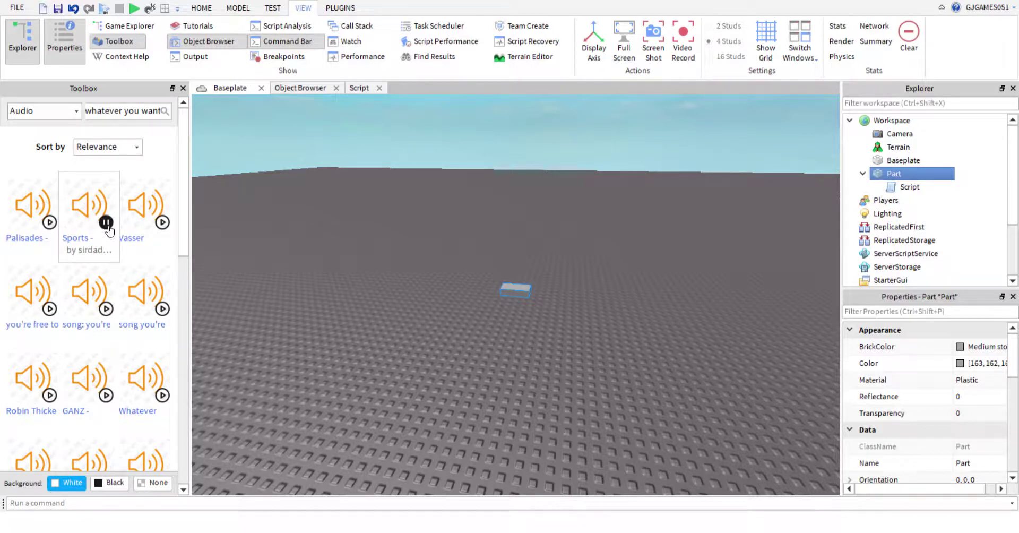
pyautogui.click(106, 225)
# Search the audio library for "ding dong"
pyautogui.click(154, 114)
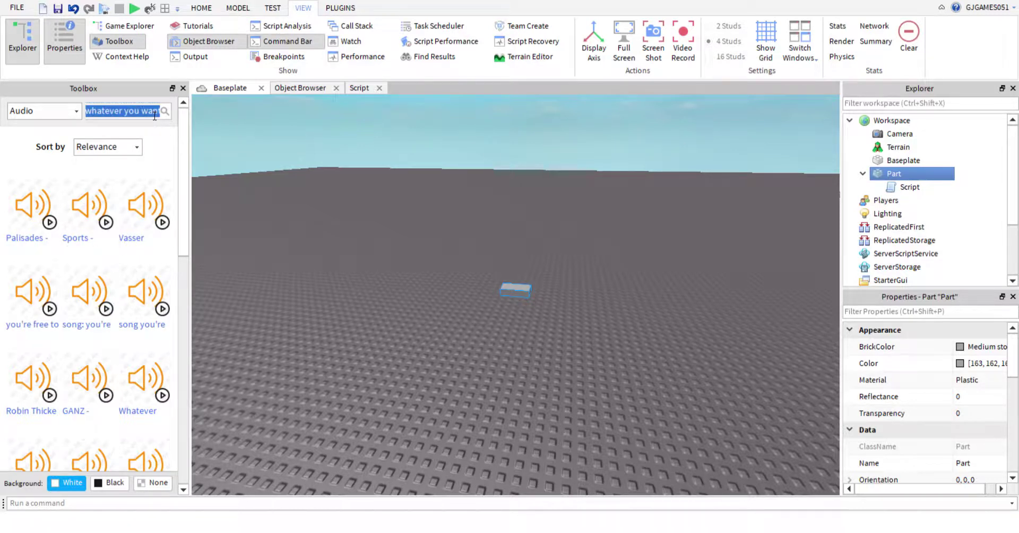
pyautogui.write('ding dong')
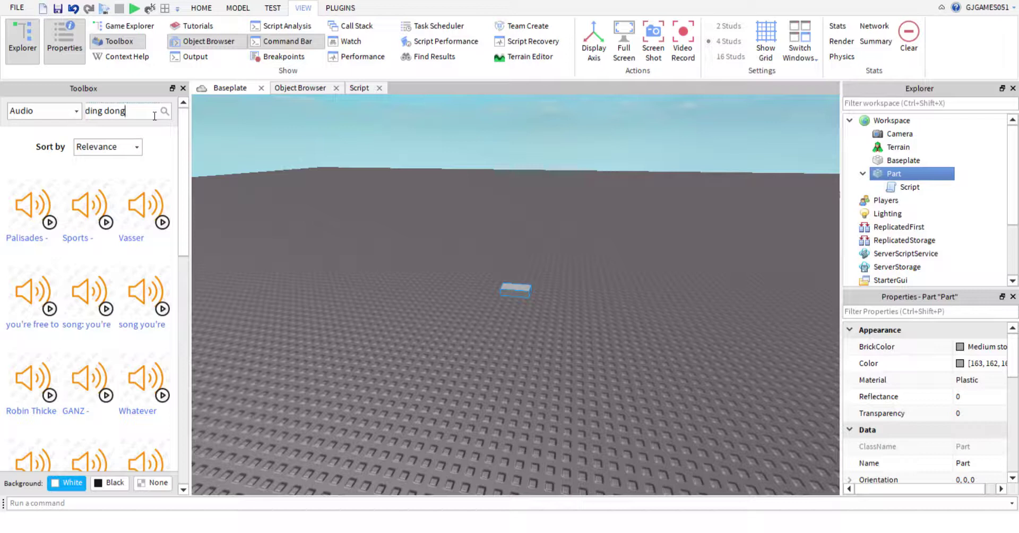
pyautogui.press('Return')
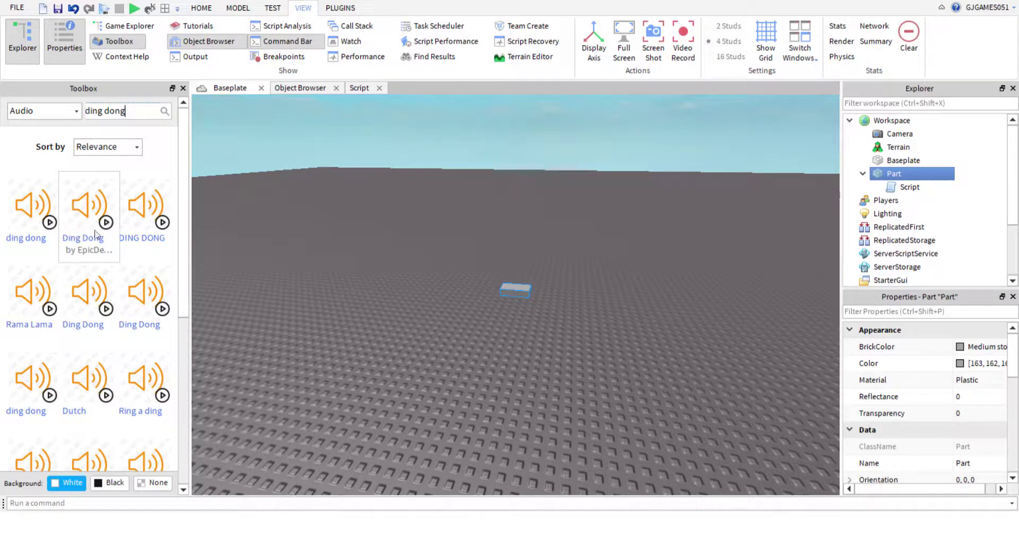
# Preview several of the "ding dong" audio results to compare possible doorbell sounds
pyautogui.click(162, 222)
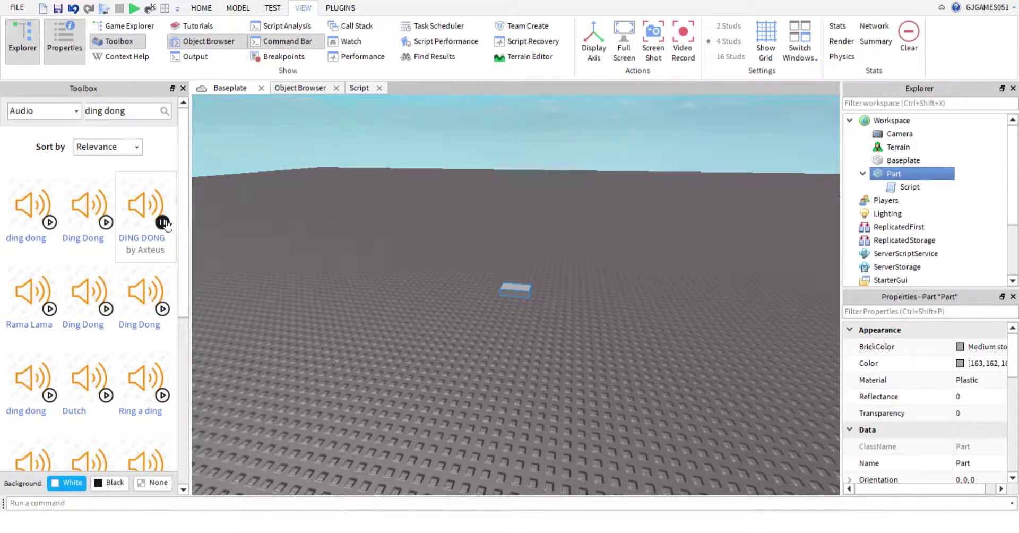
pyautogui.click(106, 309)
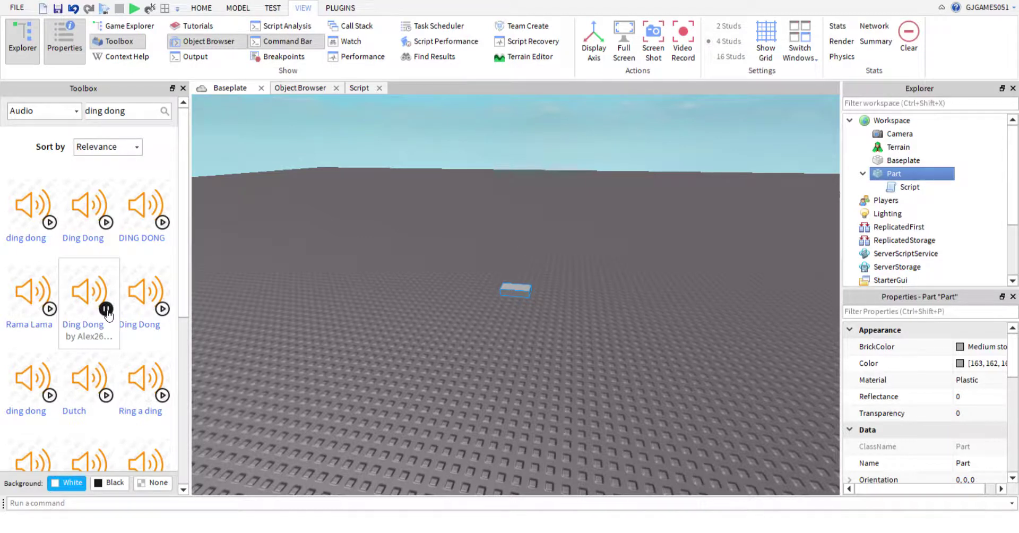
pyautogui.click(50, 308)
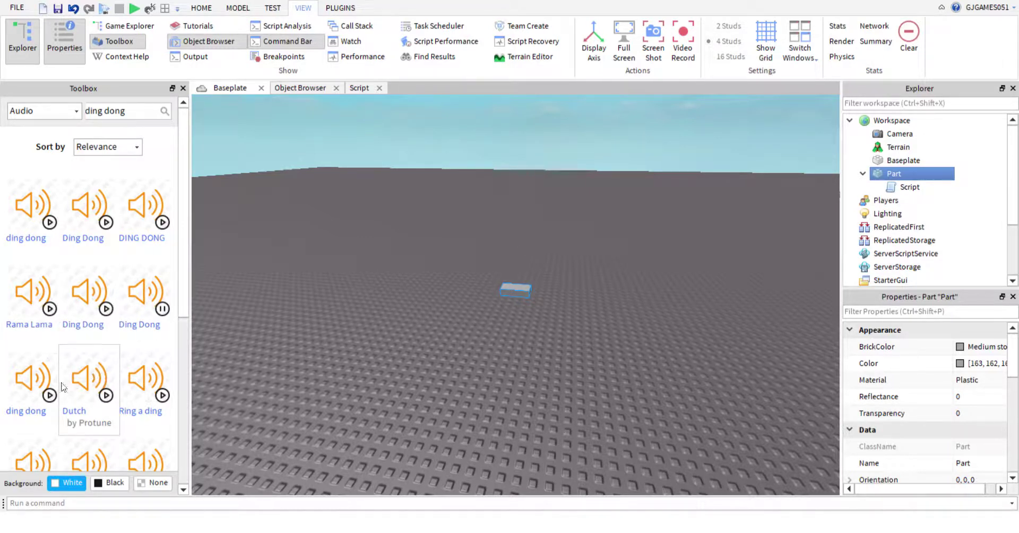
pyautogui.click(50, 395)
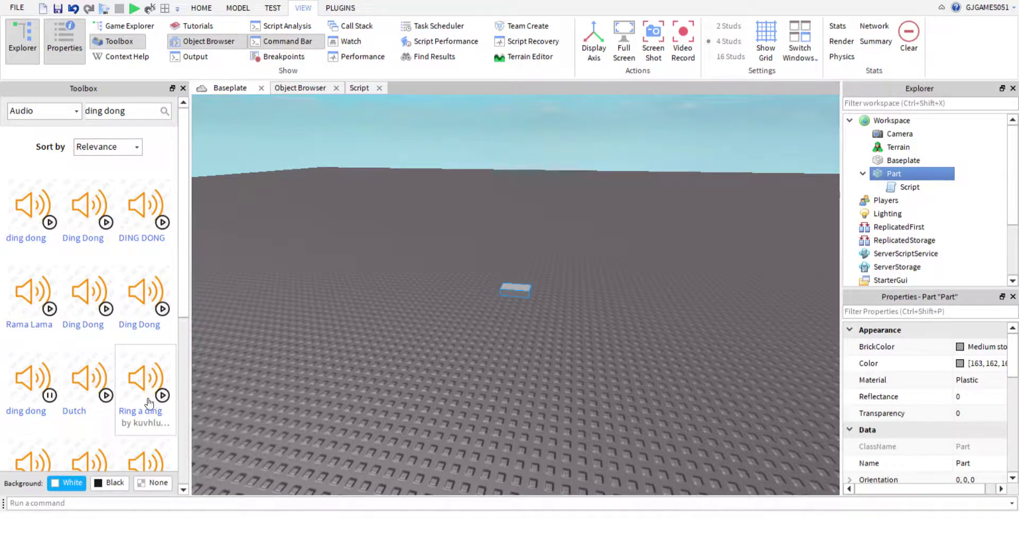
pyautogui.click(107, 395)
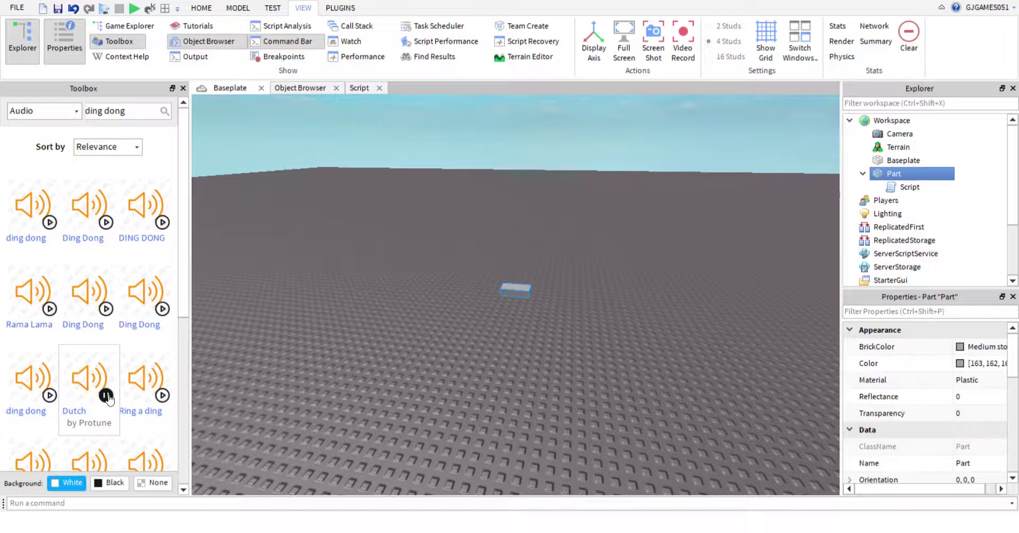
pyautogui.click(162, 396)
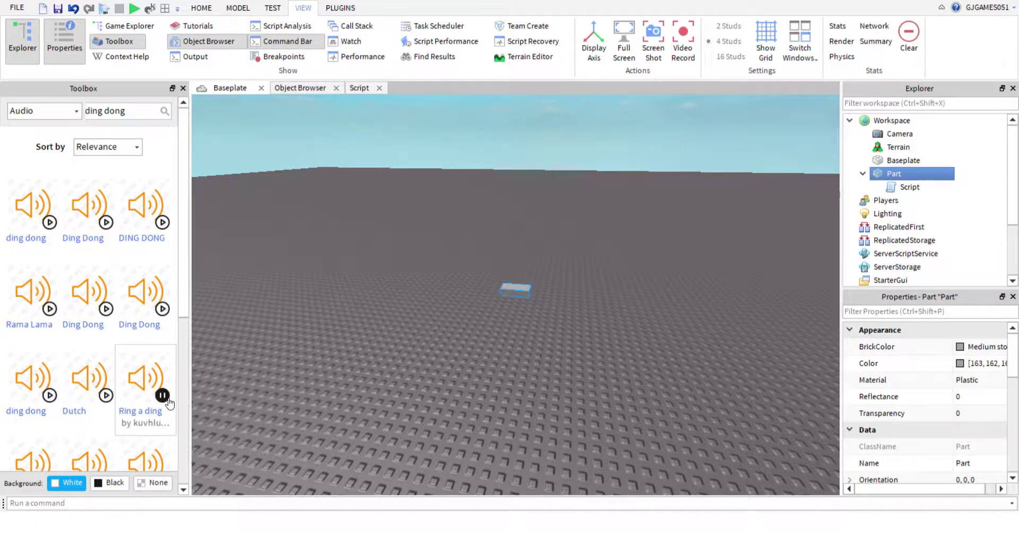
pyautogui.scroll(-1, 169, 403)
pyautogui.scroll(-1, 170, 403)
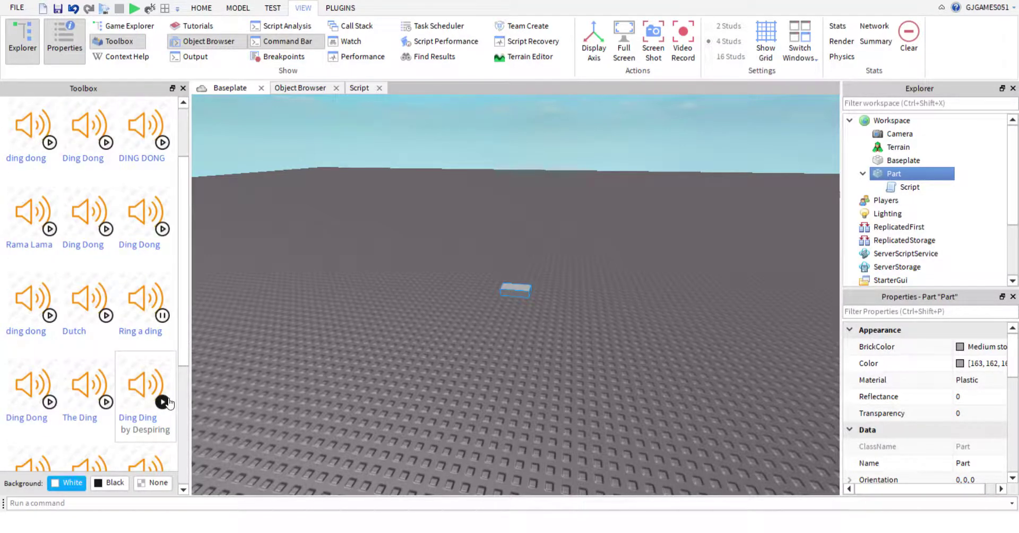
pyautogui.scroll(2, 169, 404)
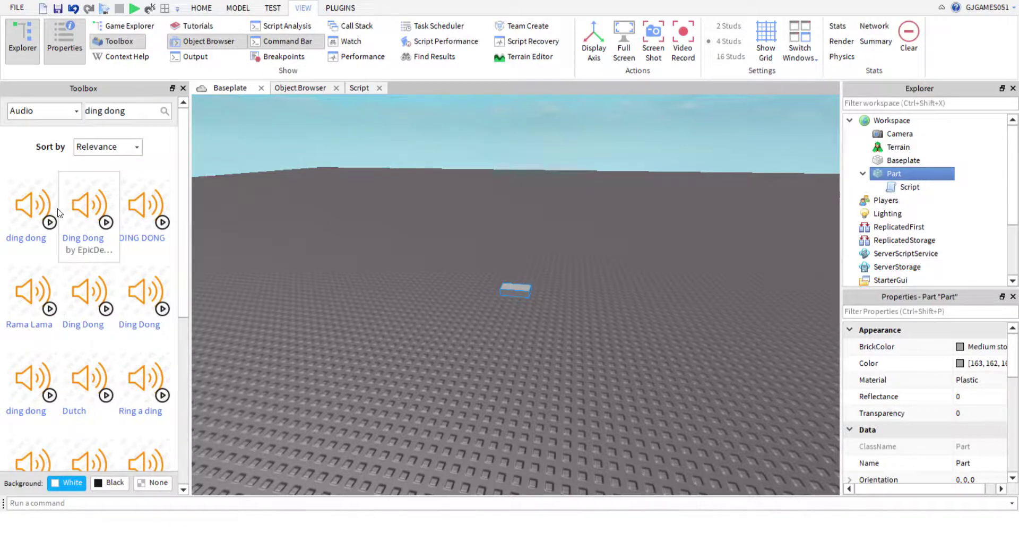
pyautogui.click(107, 223)
pyautogui.click(107, 223)
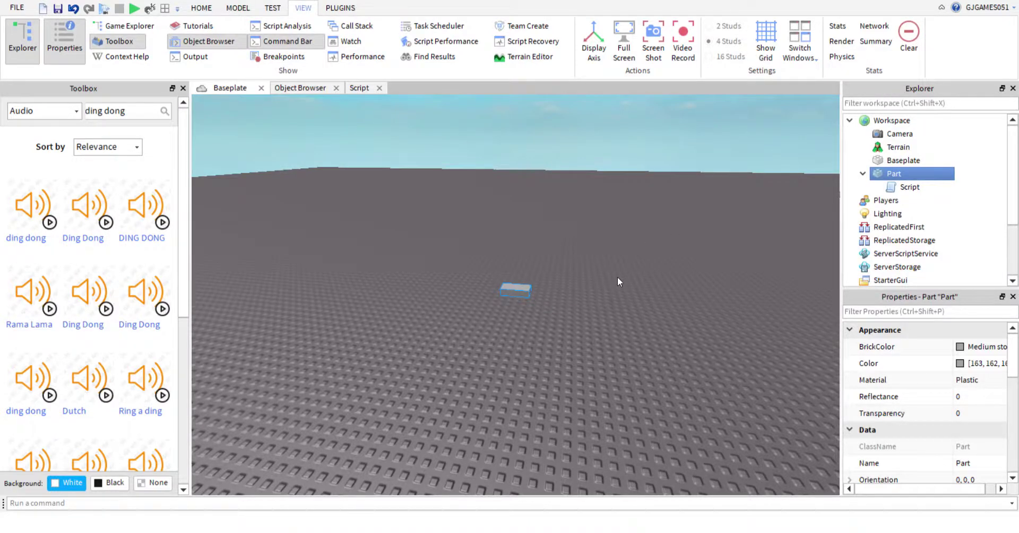
# Insert a block part on the baseplate and move it closer to the camera
pyautogui.scroll(5, 616, 276)
pyautogui.click(237, 7)
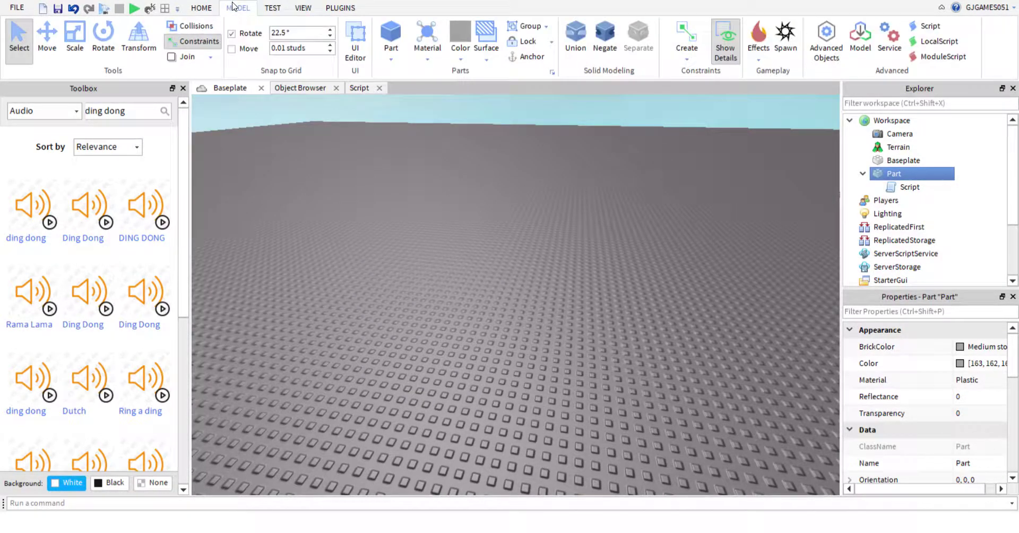
pyautogui.click(389, 60)
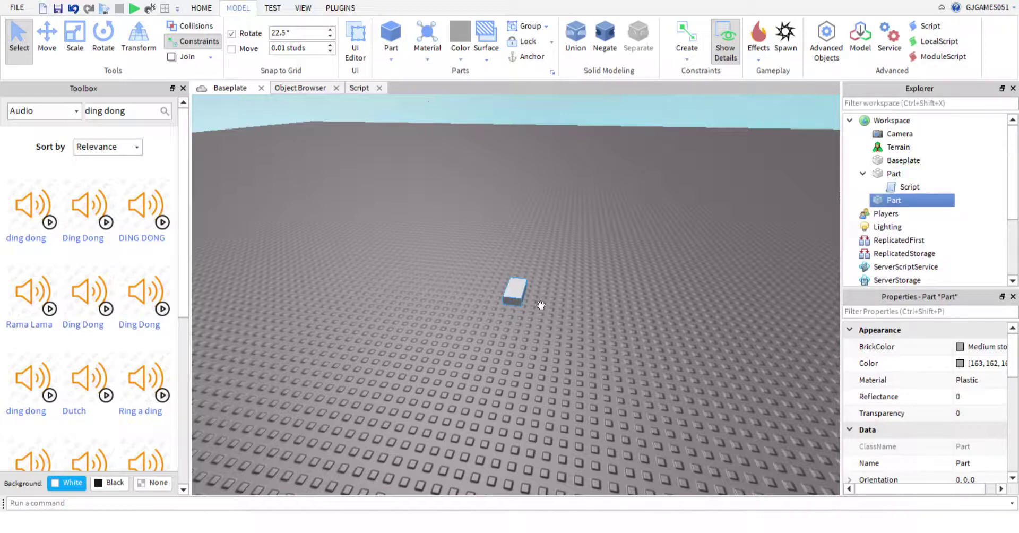
pyautogui.moveTo(524, 303); pyautogui.dragTo(516, 450)
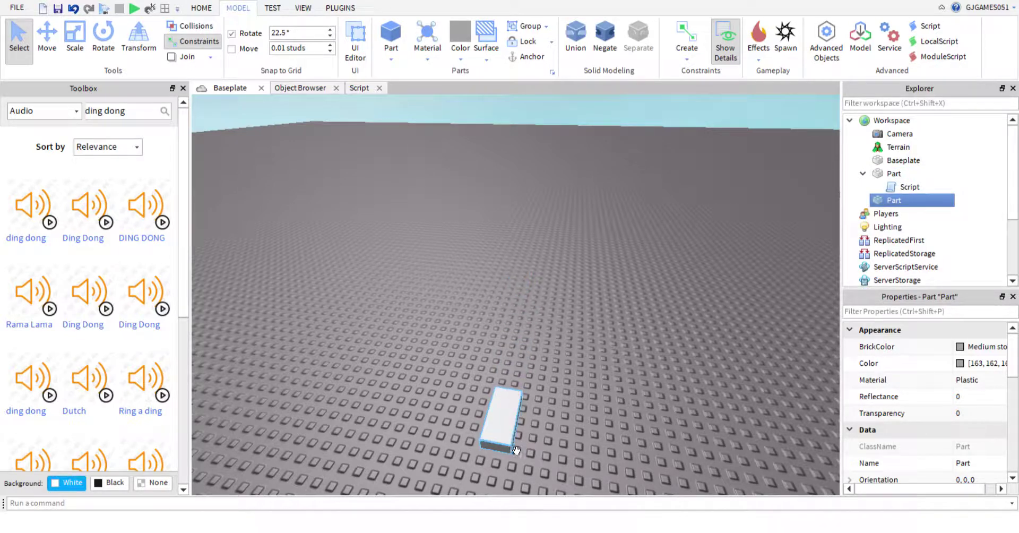
# Set the new block part's color to 0, 0, 0
pyautogui.click(960, 365)
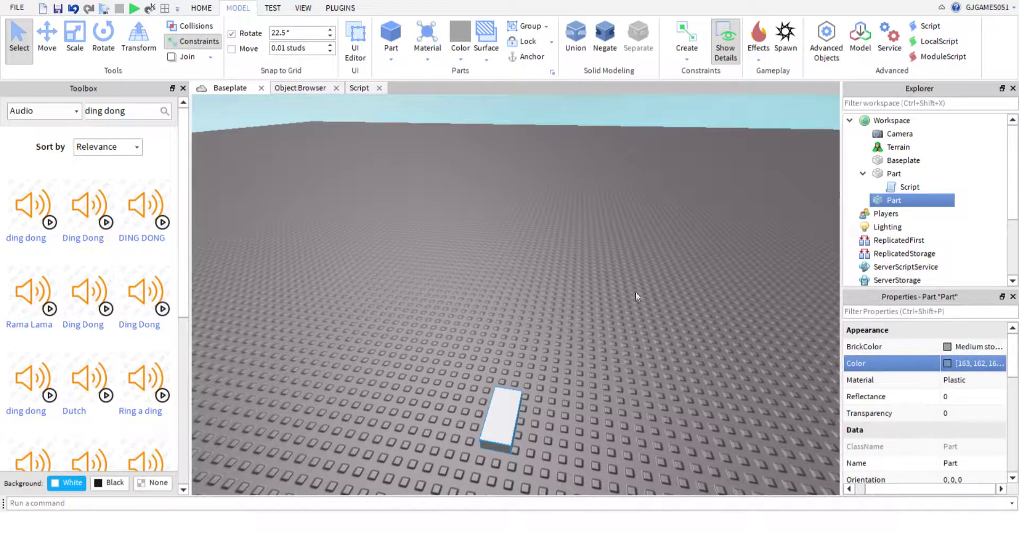
pyautogui.write('0,0,0')
pyautogui.press('Return')
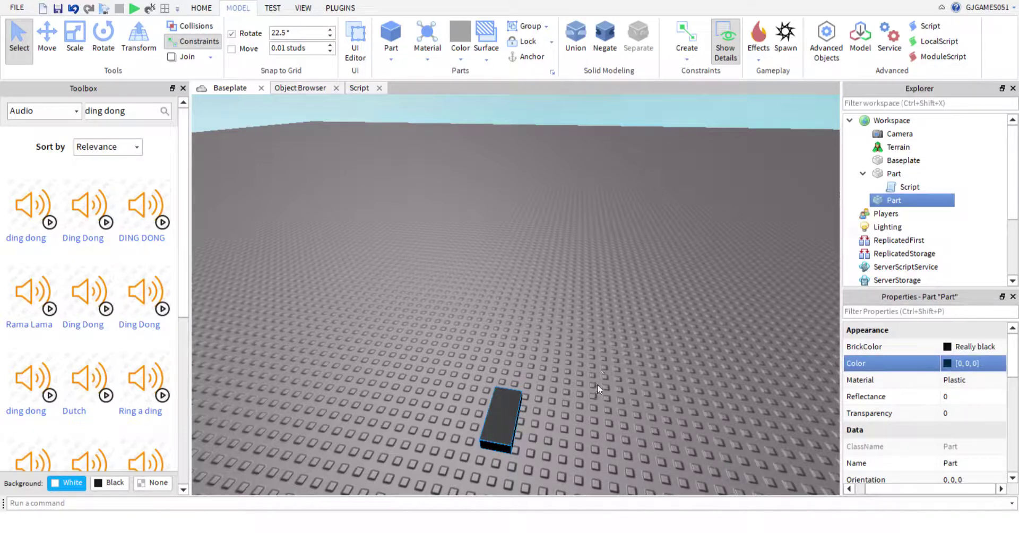
# Insert a cylinder part near the black block and color it white
pyautogui.moveTo(593, 388); pyautogui.dragTo(590, 397, button='right')
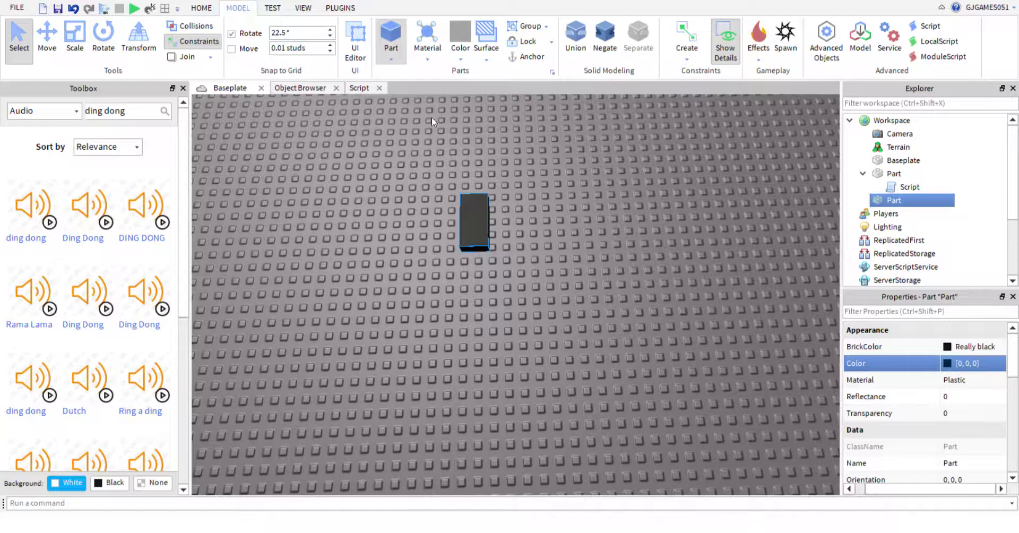
pyautogui.click(390, 58)
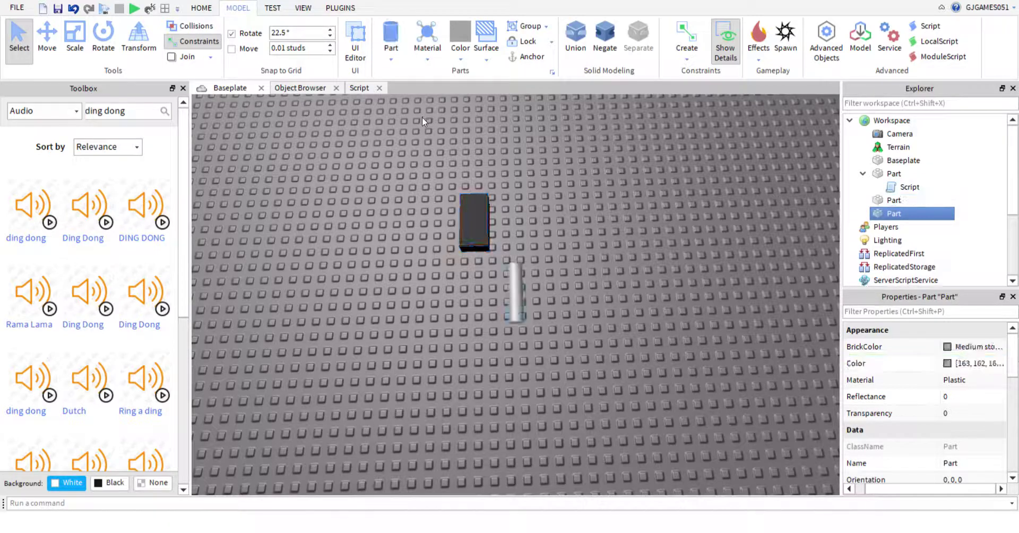
pyautogui.click(948, 365)
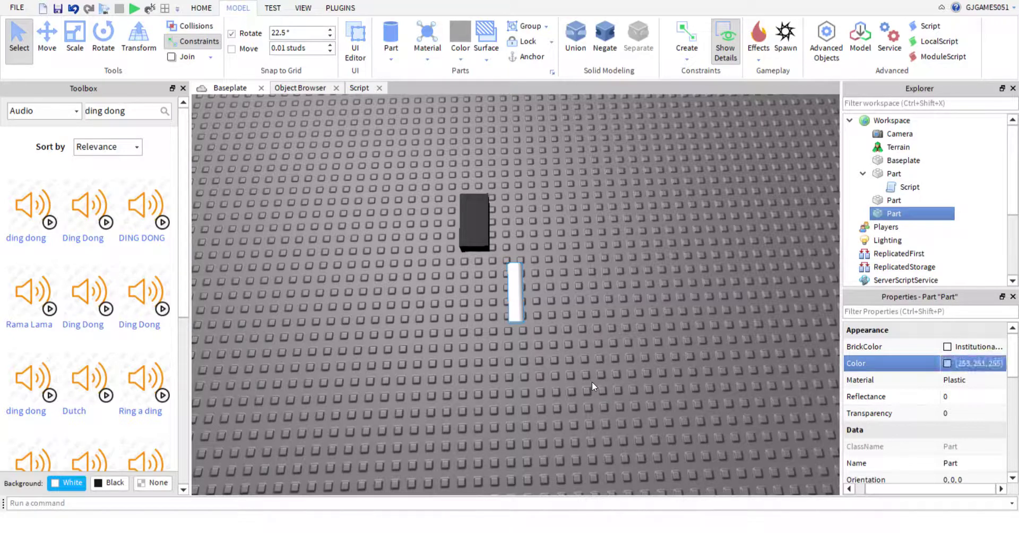
# Set the white cylinder's orientation to 0, 0, 90 and move it onto the black block
pyautogui.scroll(-3, 951, 391)
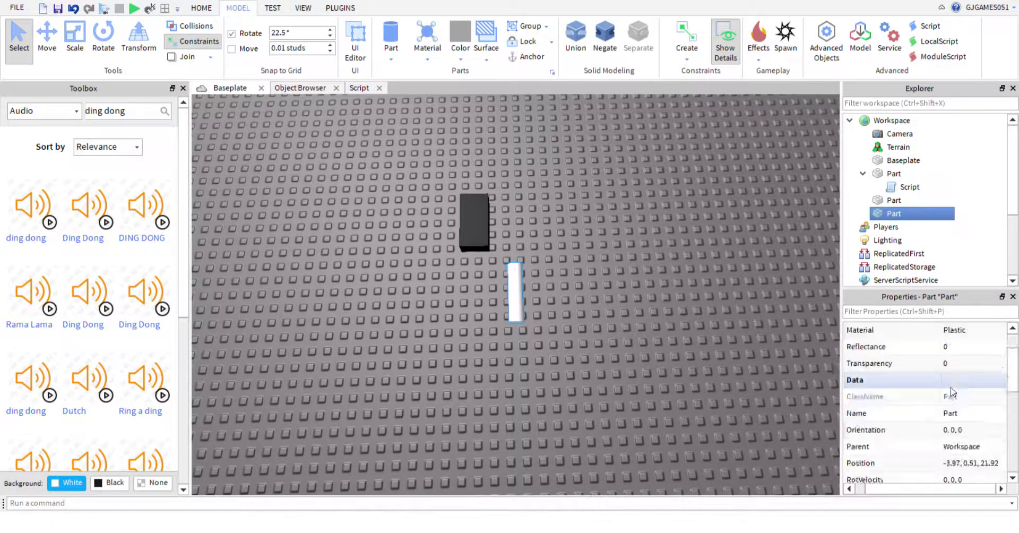
pyautogui.doubleClick(971, 430)
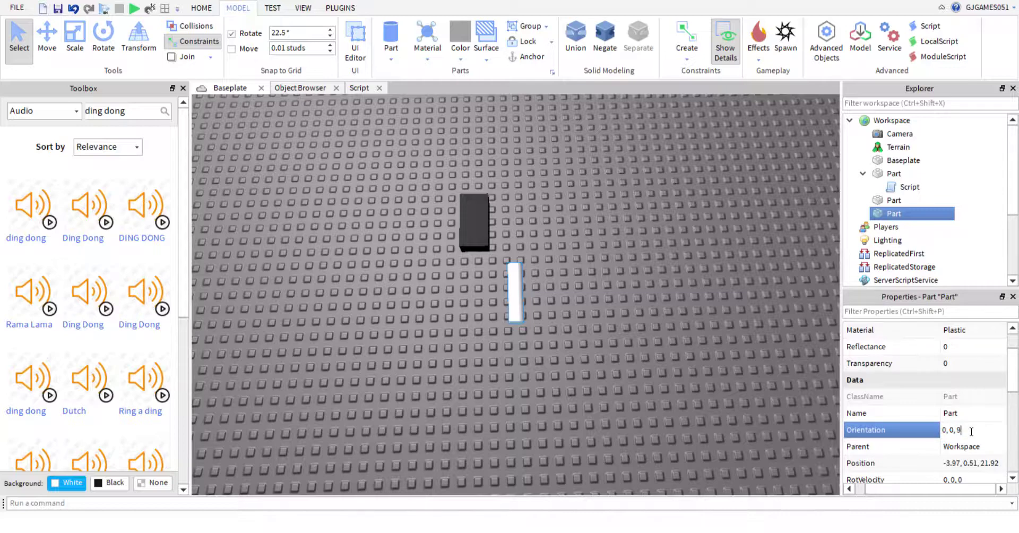
pyautogui.write('90')
pyautogui.press('Return')
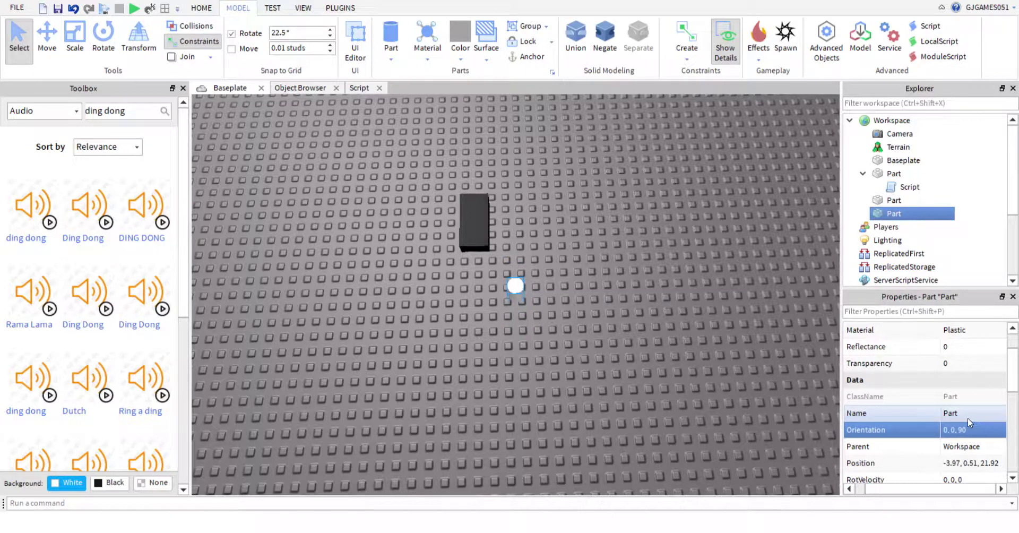
pyautogui.moveTo(664, 310); pyautogui.dragTo(579, 315, button='right')
pyautogui.moveTo(531, 383); pyautogui.dragTo(489, 315)
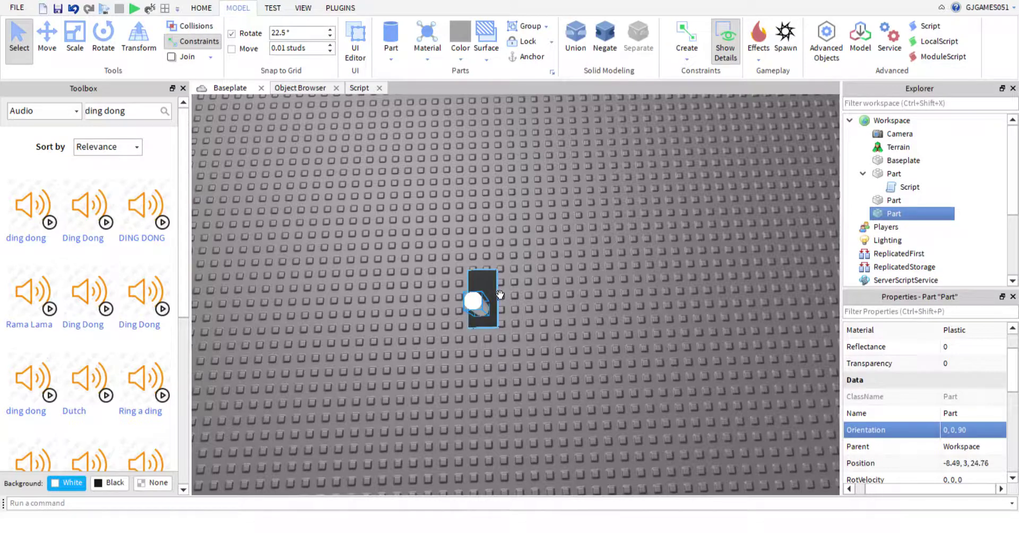
# Raise the black block straight up around the white cylinder to a vertical position of about 3.44
pyautogui.click(484, 282)
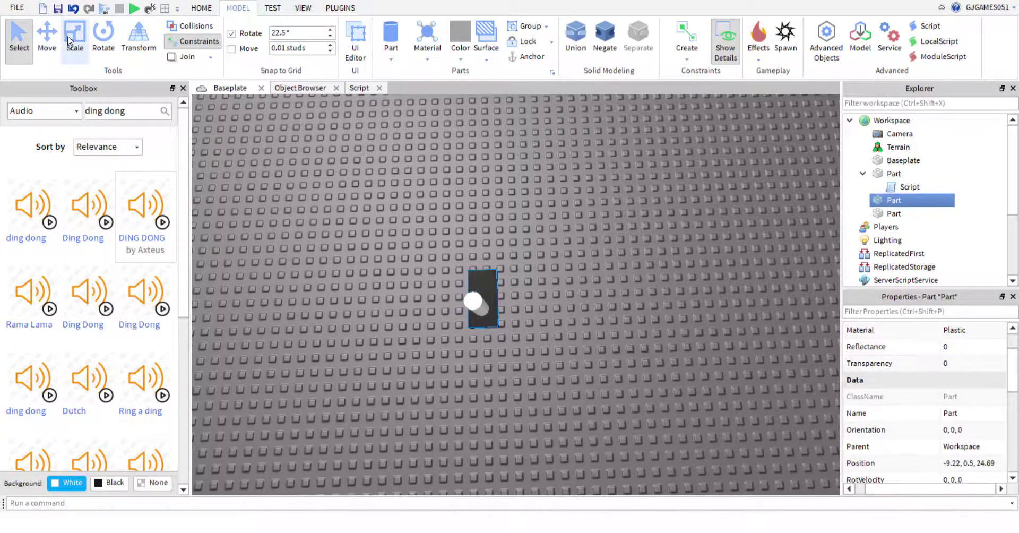
pyautogui.click(47, 40)
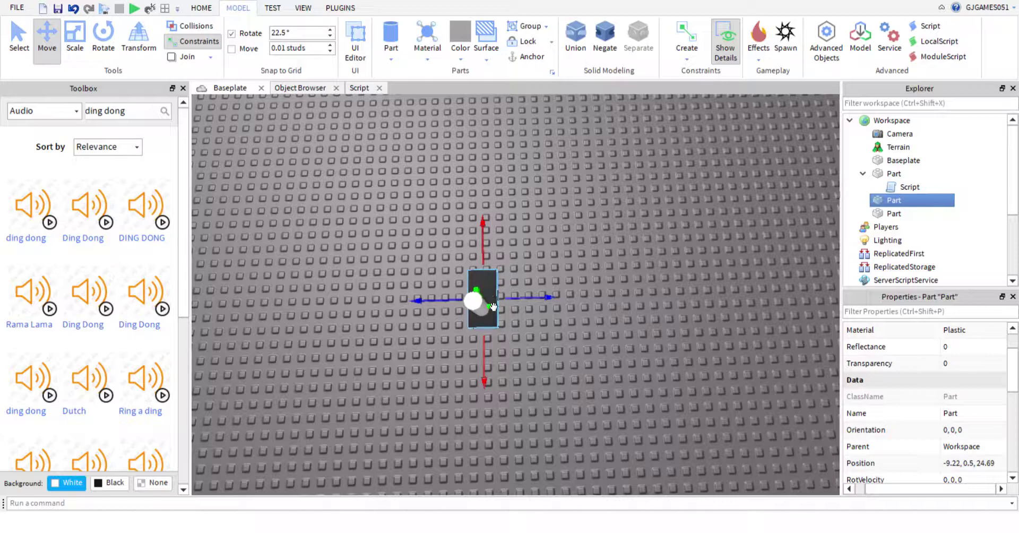
pyautogui.moveTo(488, 306); pyautogui.dragTo(484, 298)
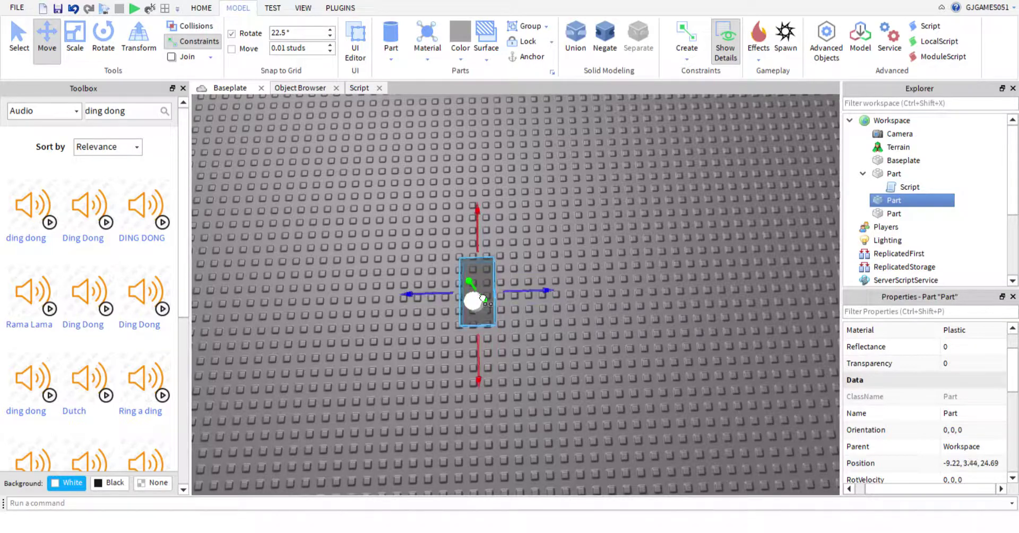
# Below the end line of the open script, start a note reading "btw if you like to make your bell different then"
pyautogui.press('a')
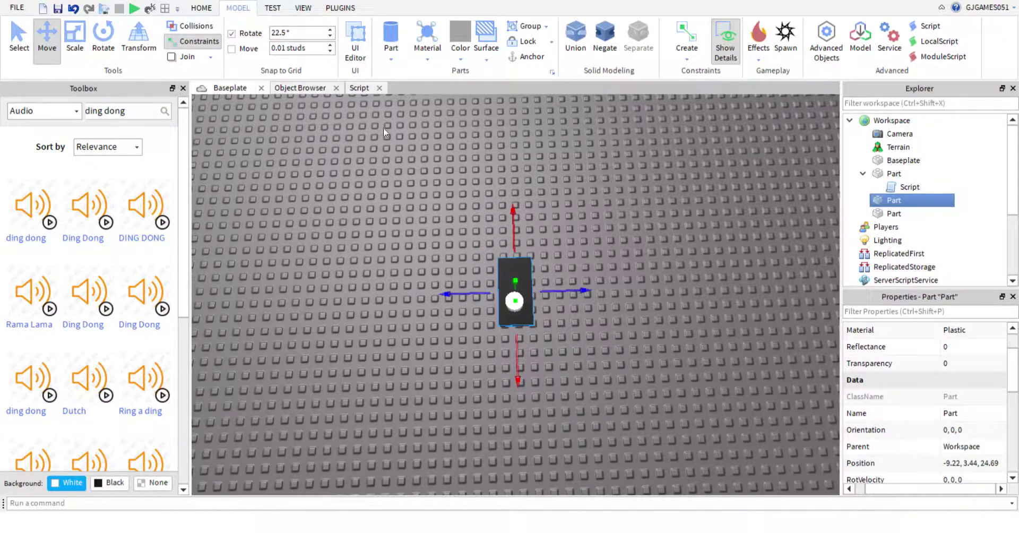
pyautogui.click(365, 89)
pyautogui.click(369, 273)
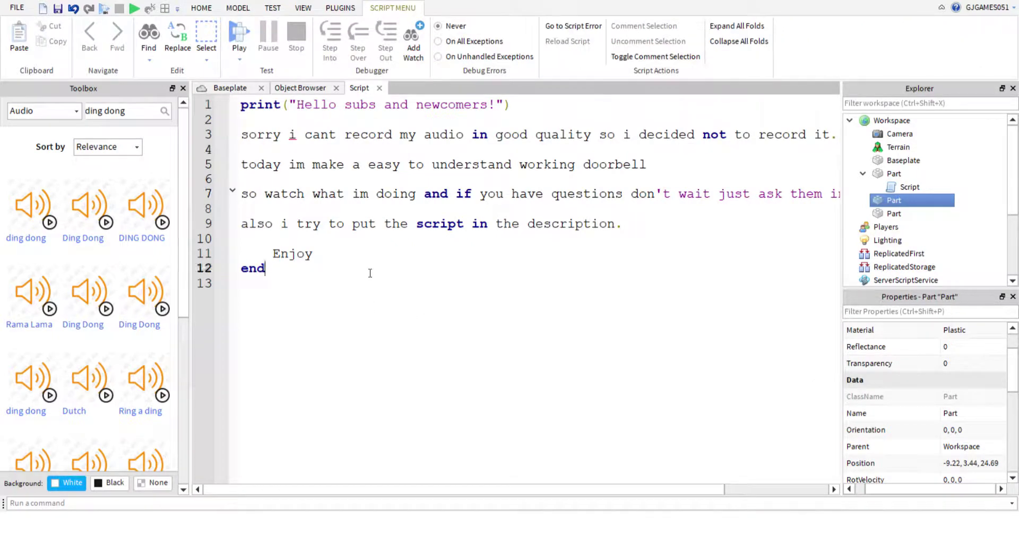
pyautogui.press('Return')
pyautogui.press('Return')
pyautogui.write('btw i')
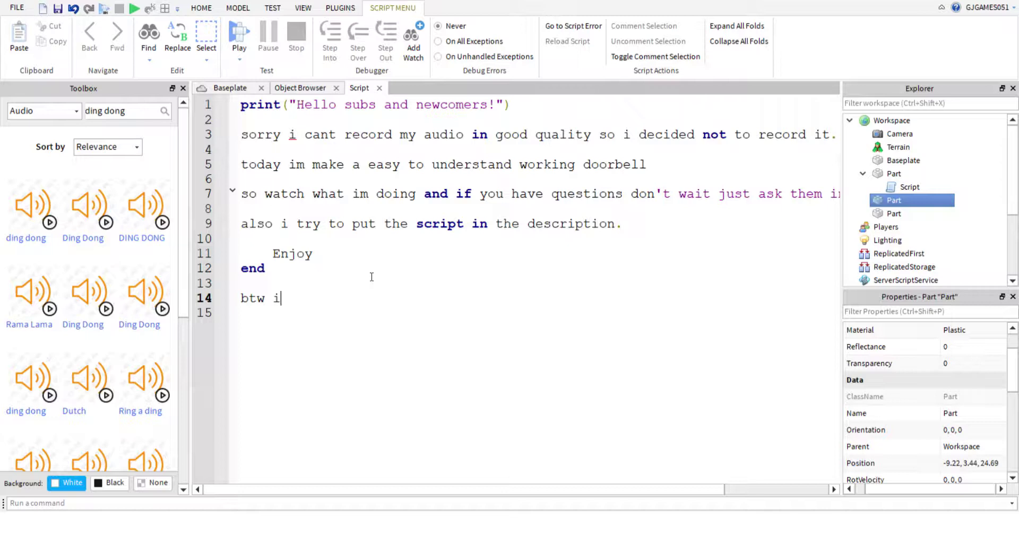
pyautogui.write('tf you like ')
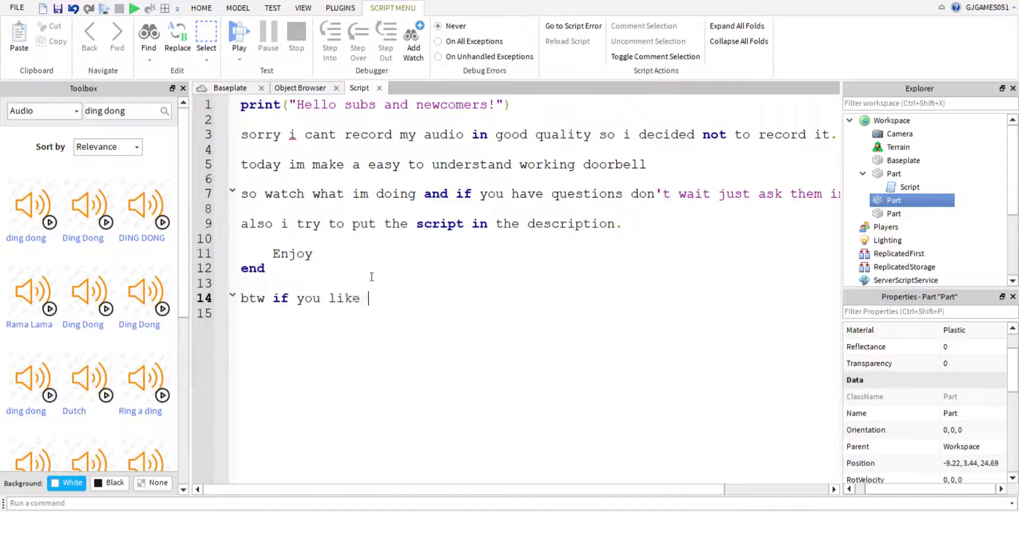
pyautogui.write('to make your bel')
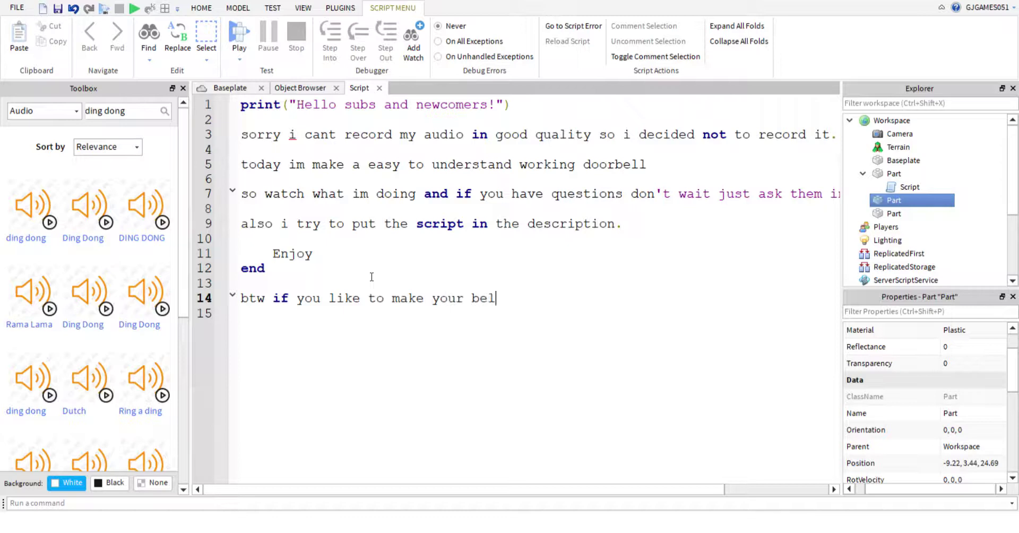
pyautogui.write('l different then')
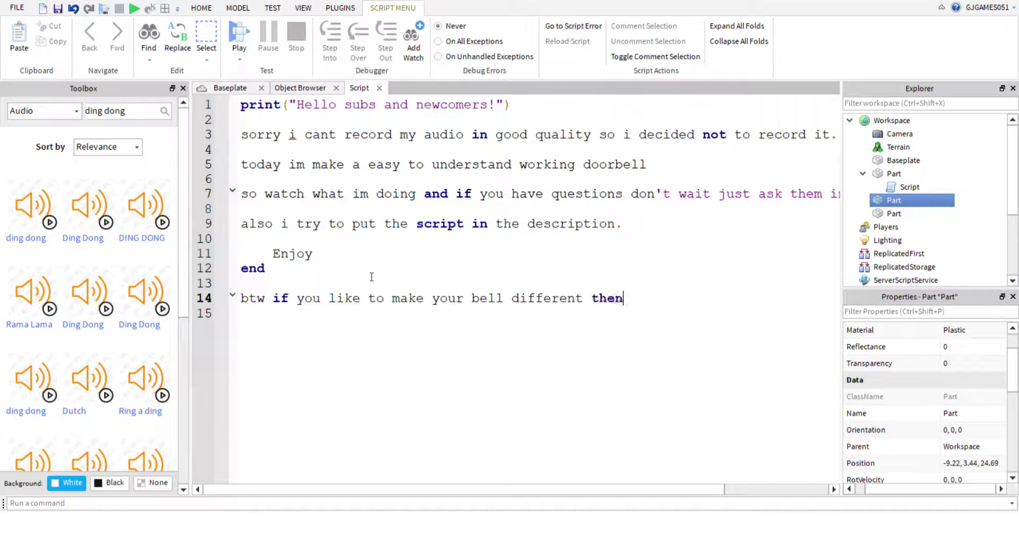
# Complete the note's line with "you can aslong as you know where to find your sound"
pyautogui.write(' you can aslo')
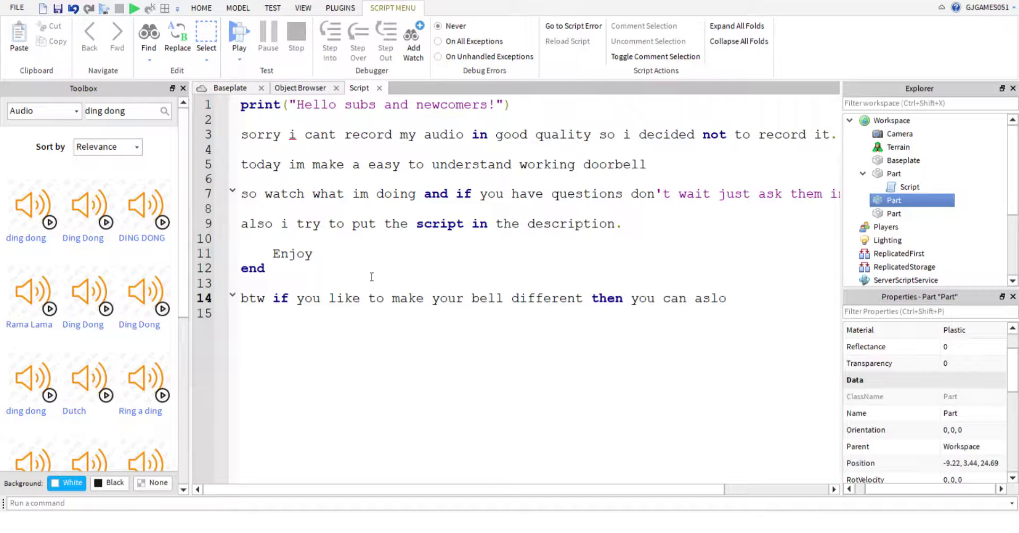
pyautogui.write('ng as you know ')
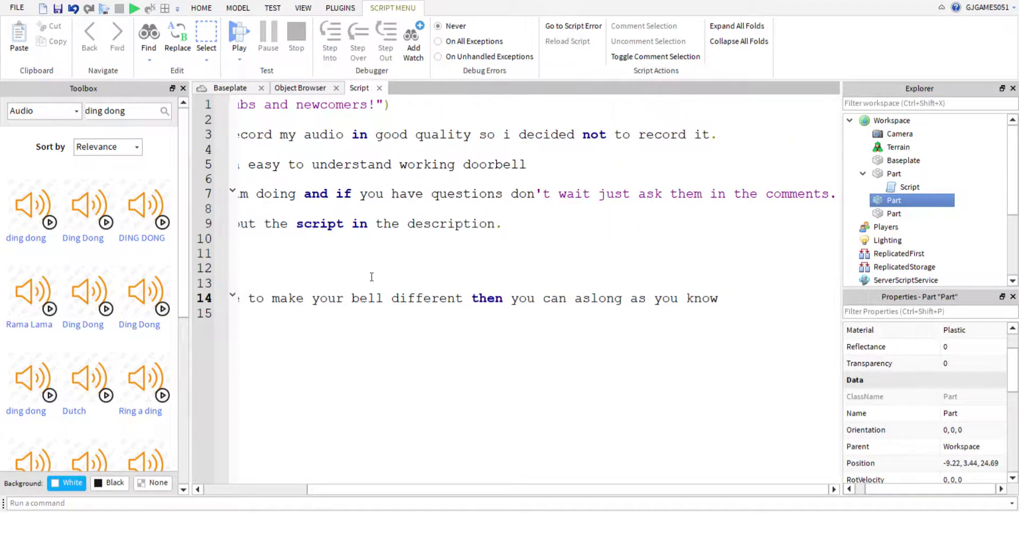
pyautogui.write('j')
pyautogui.press('BackSpace')
pyautogui.write('where to find your')
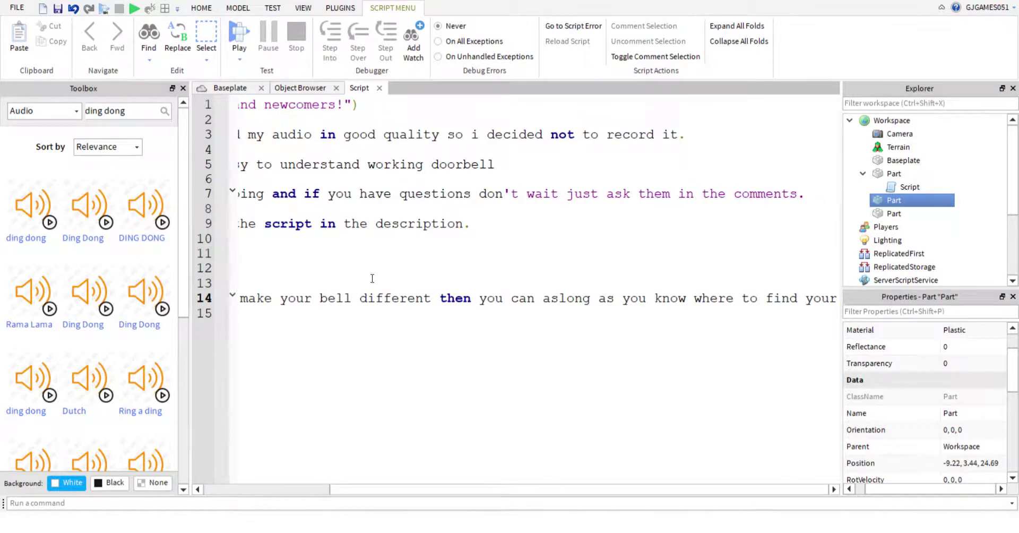
pyautogui.write(' sound')
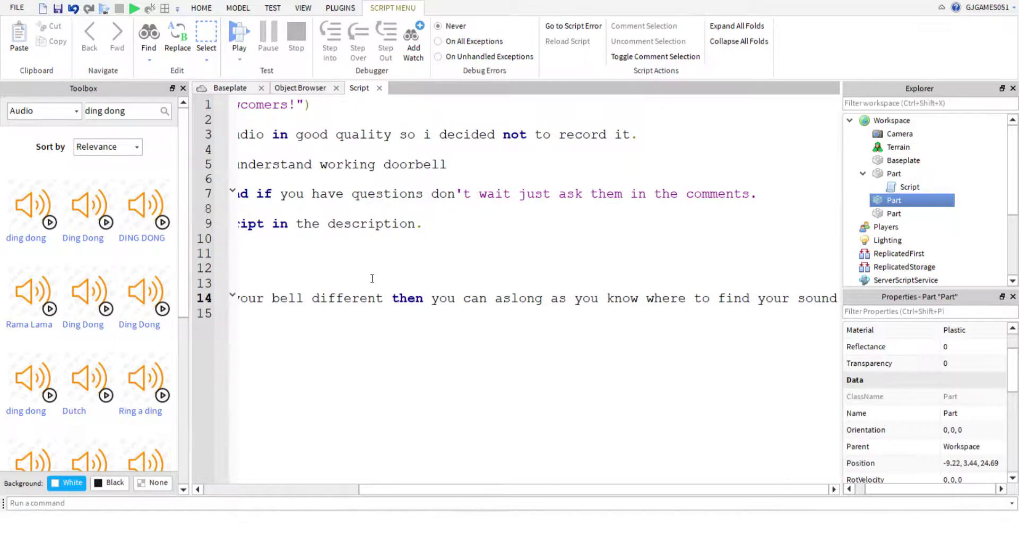
# Group the black block and the white cylinder into one model and name it doorbell
pyautogui.click(217, 92)
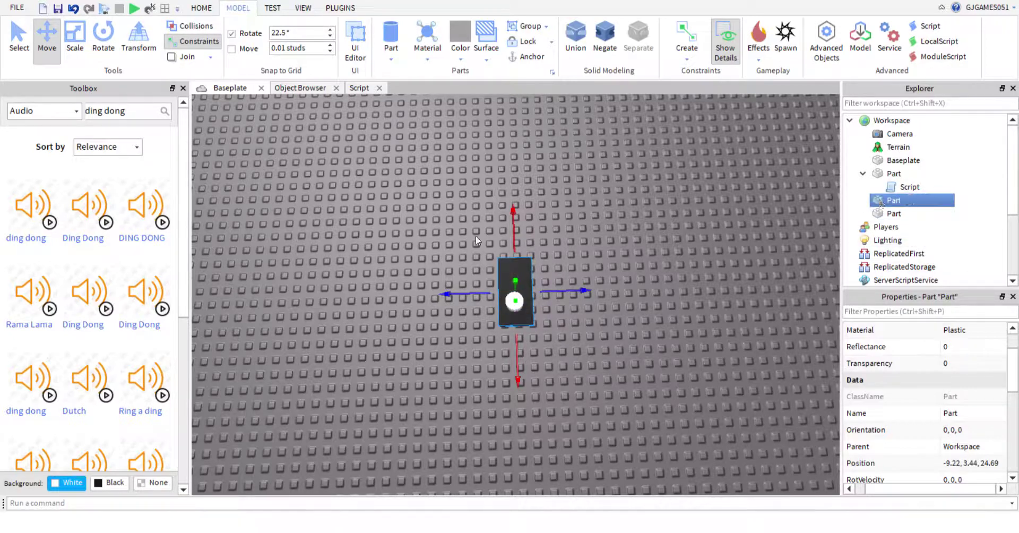
pyautogui.moveTo(435, 214); pyautogui.dragTo(614, 382)
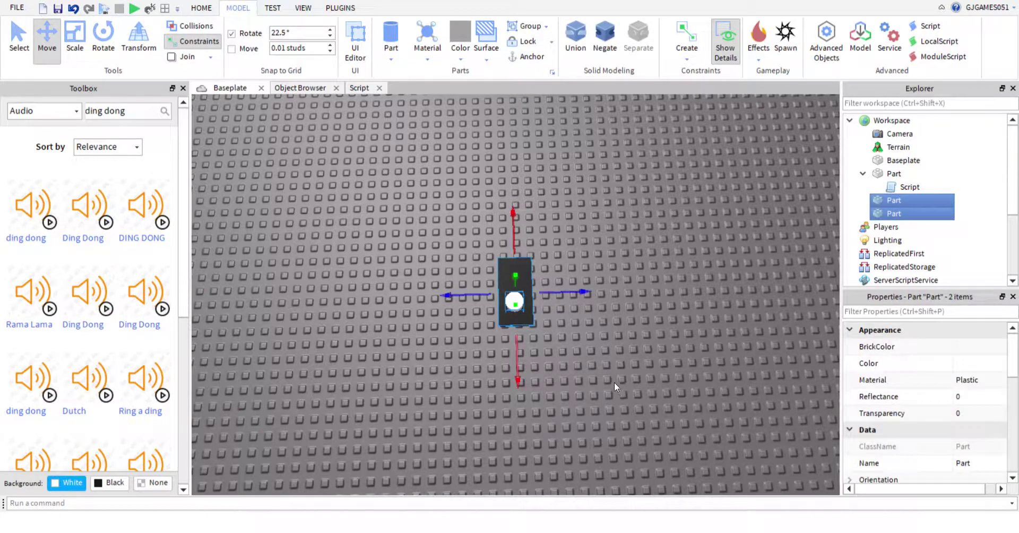
pyautogui.click(520, 29)
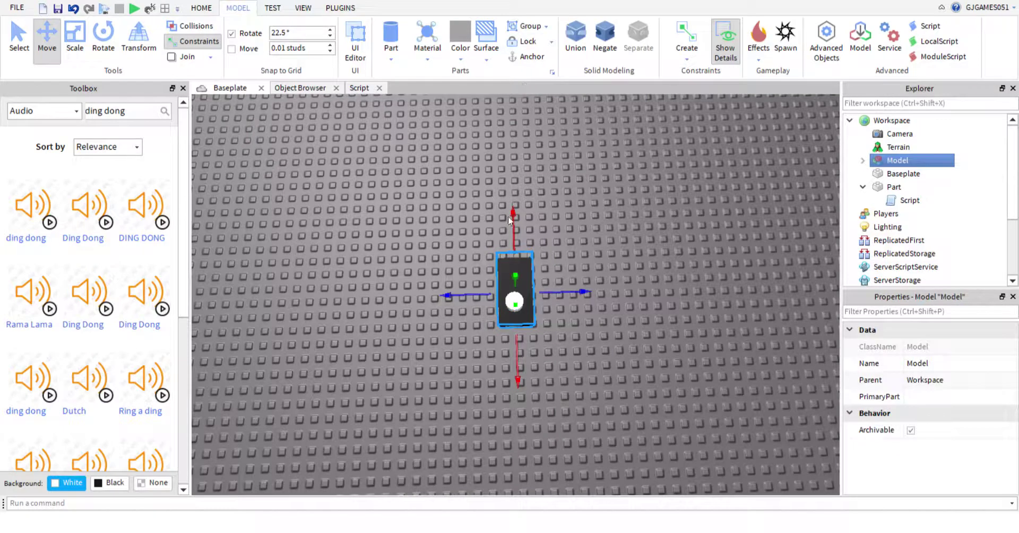
pyautogui.moveTo(902, 162)
pyautogui.doubleClick(902, 160)
pyautogui.write('doorbell')
pyautogui.click(862, 187)
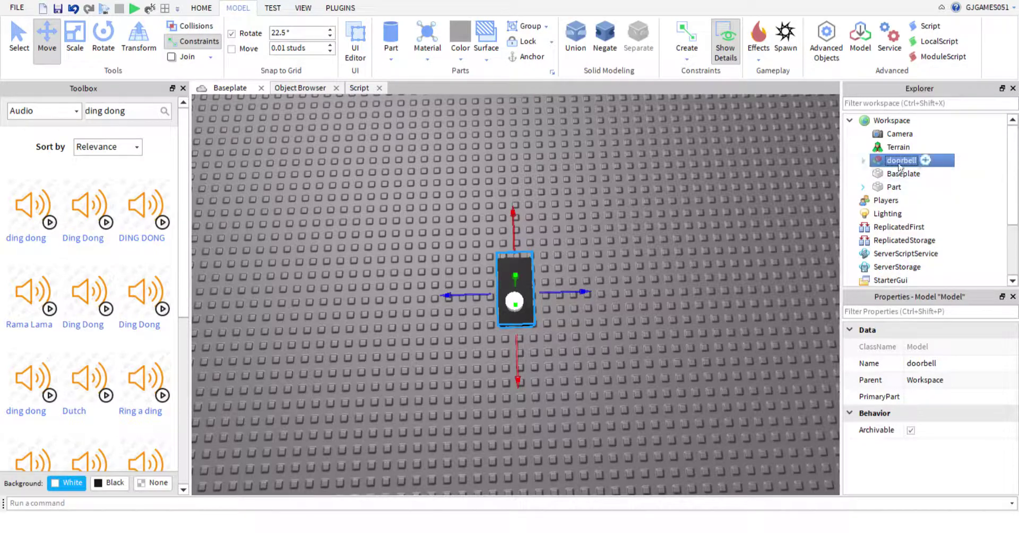
# Rename the black block inside the doorbell model as base
pyautogui.click(862, 160)
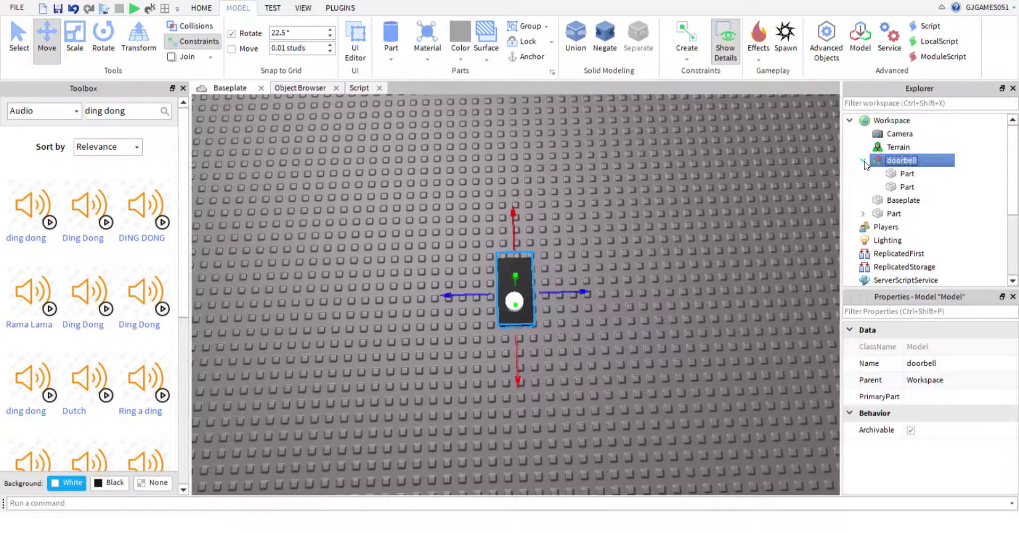
pyautogui.click(908, 176)
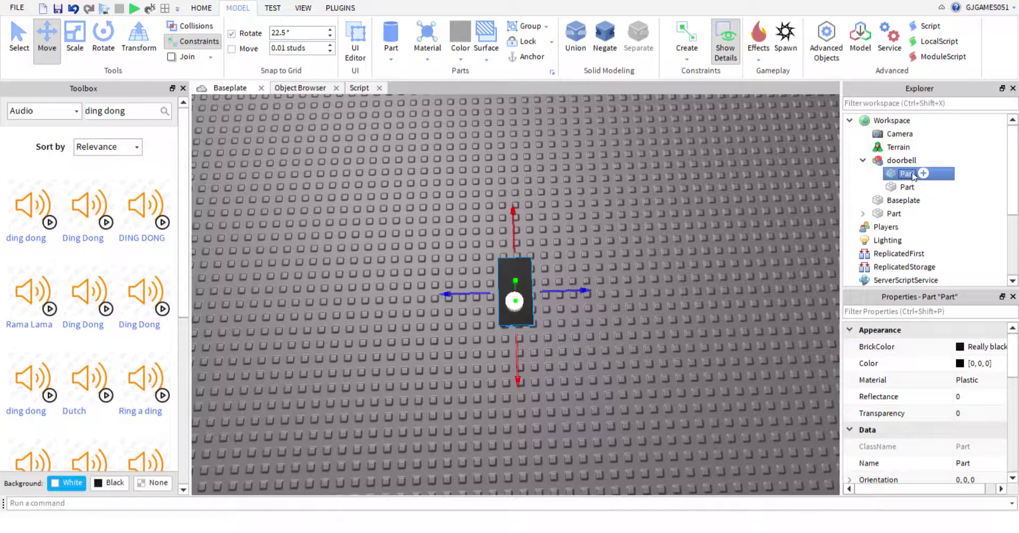
pyautogui.click(909, 175)
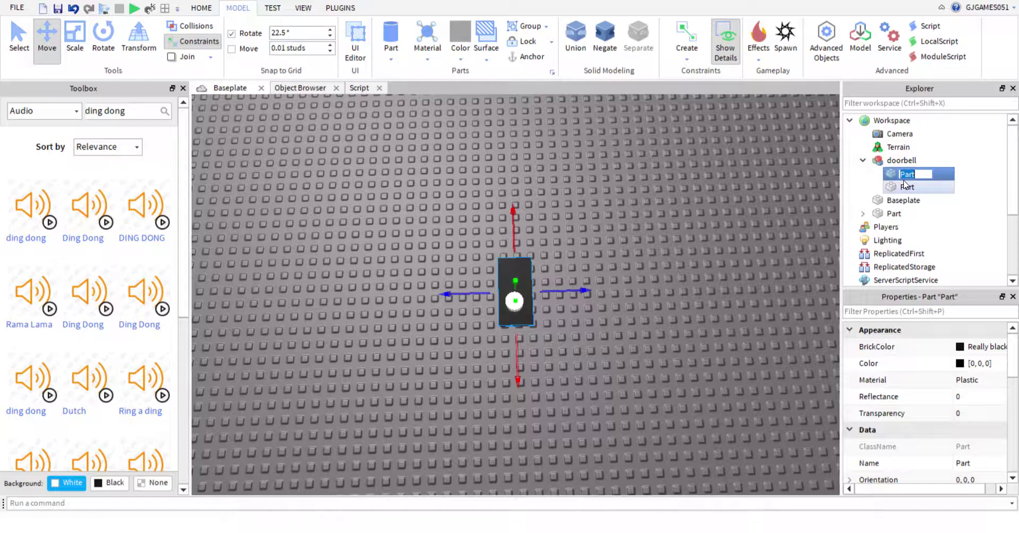
pyautogui.write('base')
# Rename the white cylinder inside the doorbell model as button
pyautogui.click(905, 188)
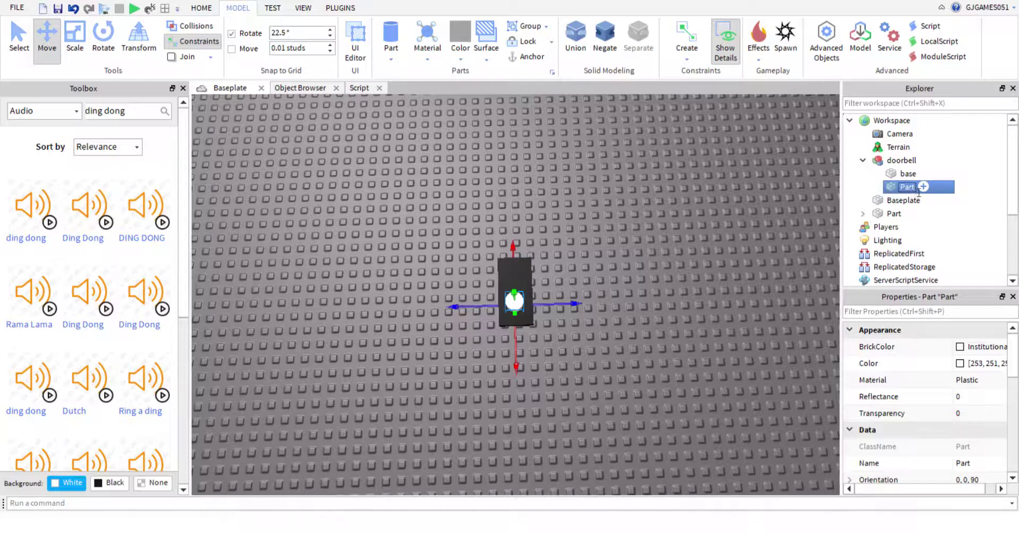
pyautogui.write('but')
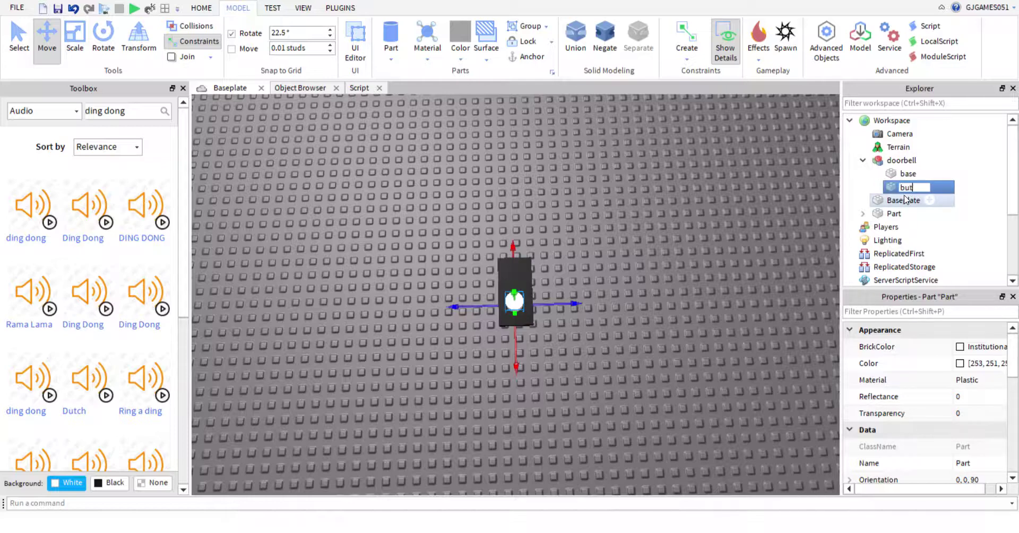
pyautogui.write('ton')
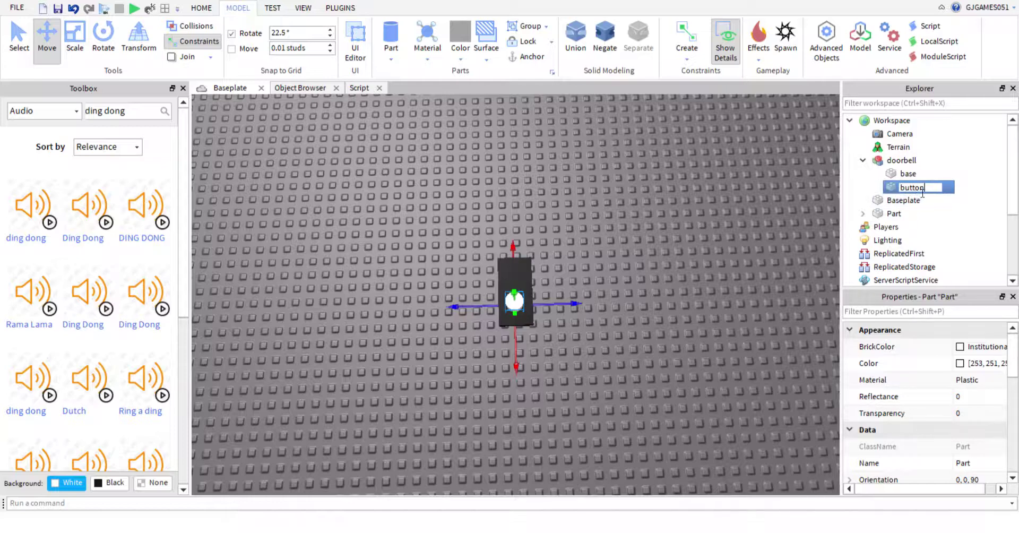
pyautogui.press('Return')
pyautogui.press('F2')
pyautogui.click(937, 192)
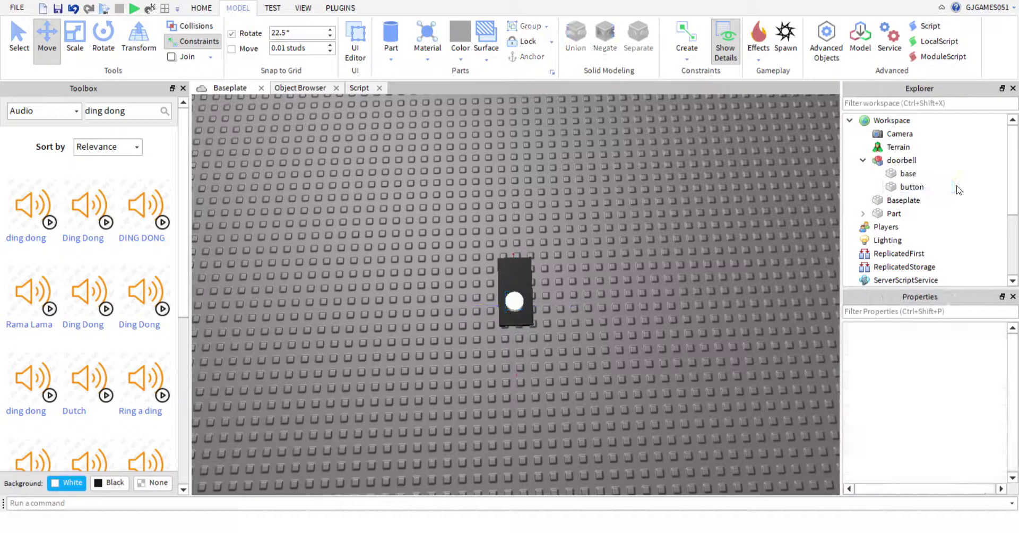
# Add a ClickDetector and a Script to the button part, clear the script's default print line and close the older script
pyautogui.click(915, 186)
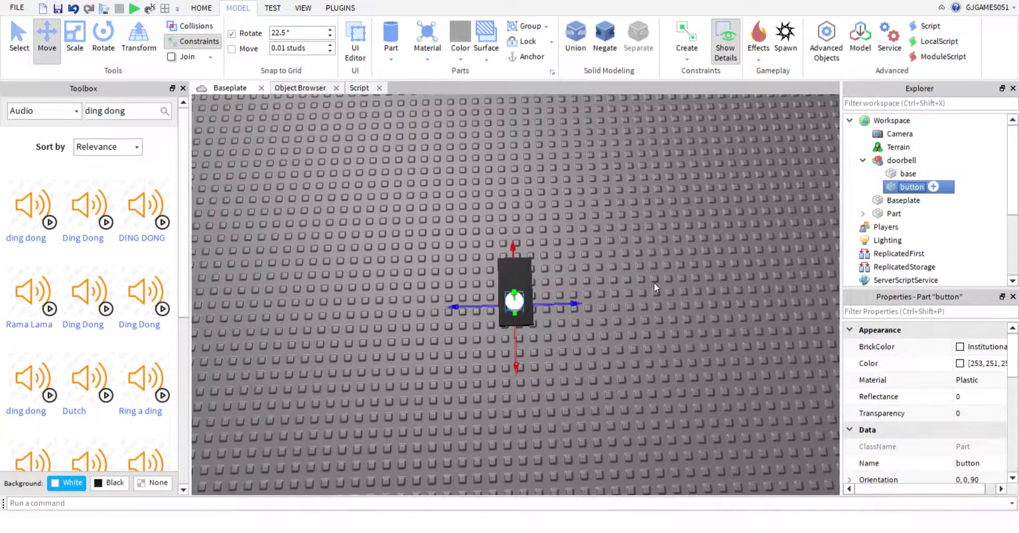
pyautogui.hotkey('ctrl', 'shift', 'v')
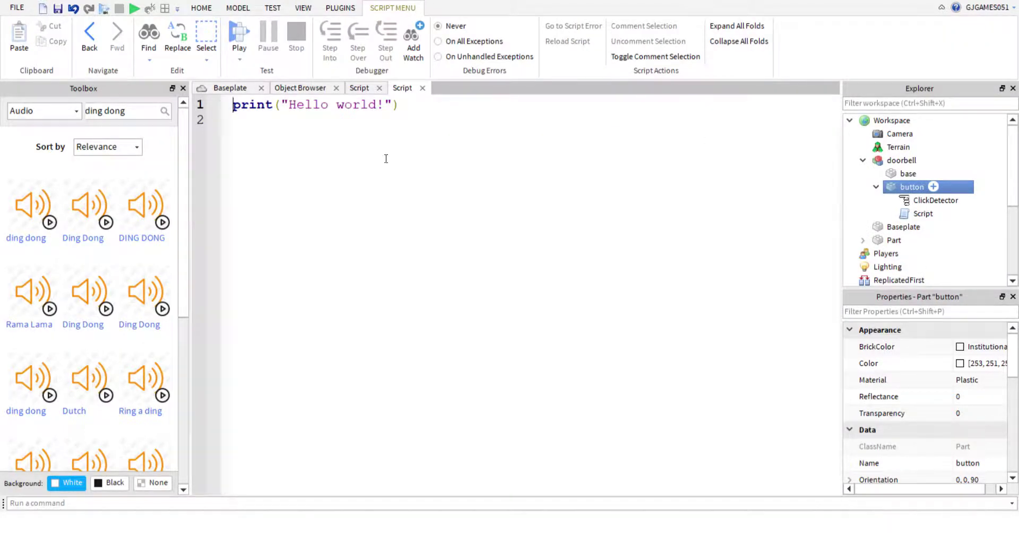
pyautogui.moveTo(401, 107); pyautogui.dragTo(176, 112)
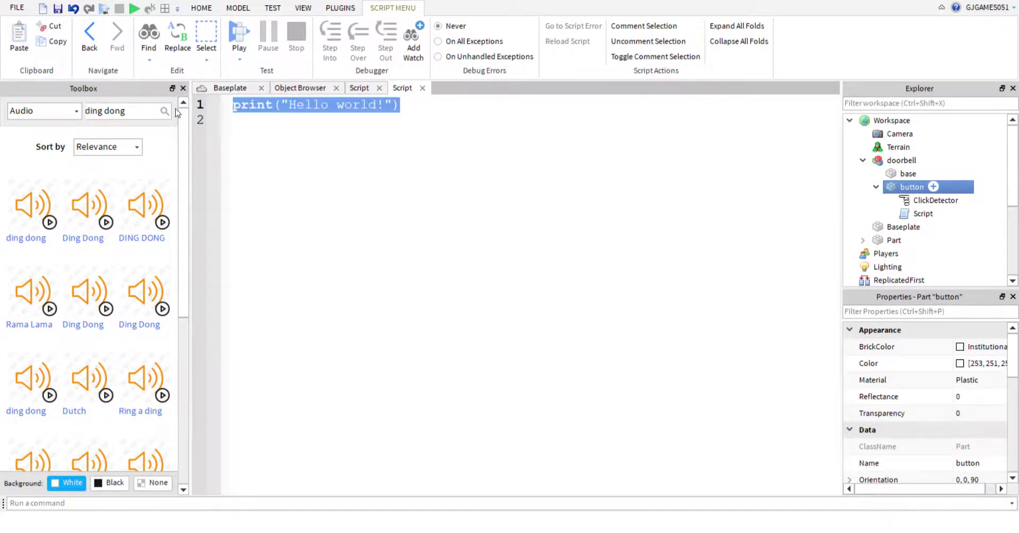
pyautogui.press('BackSpace')
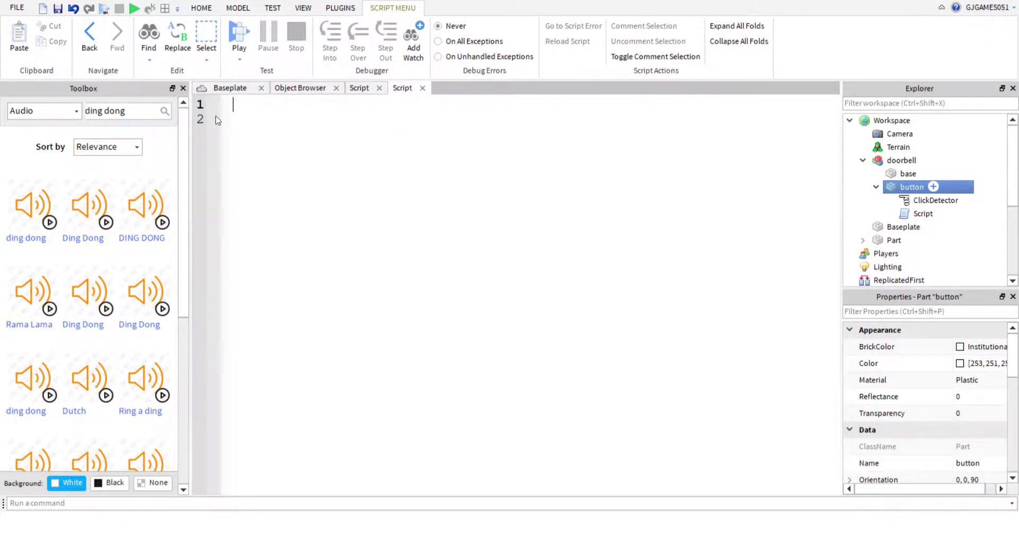
pyautogui.click(379, 89)
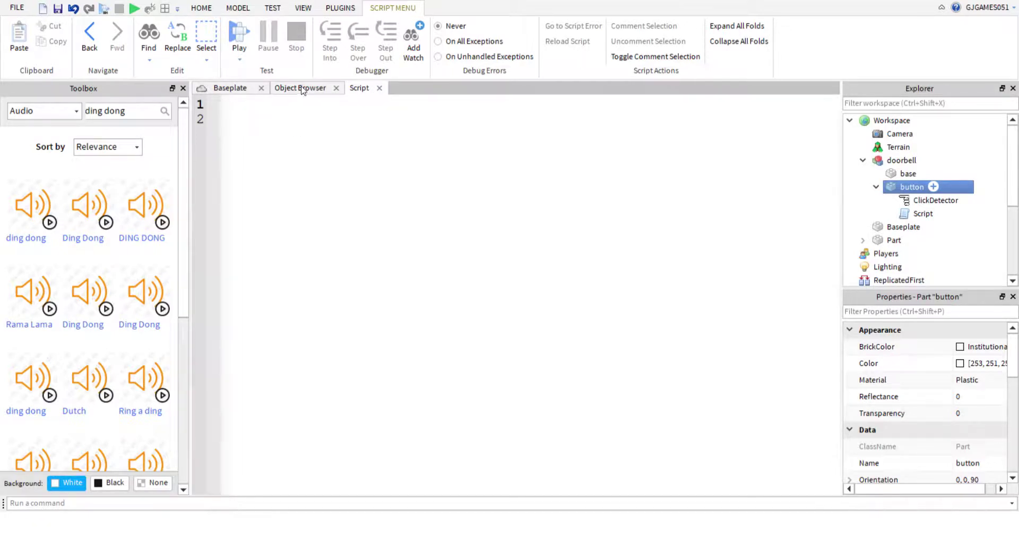
# Insert the DING DONG audio into the button part and preview the sound
pyautogui.click(934, 200)
pyautogui.click(914, 191)
pyautogui.click(914, 189)
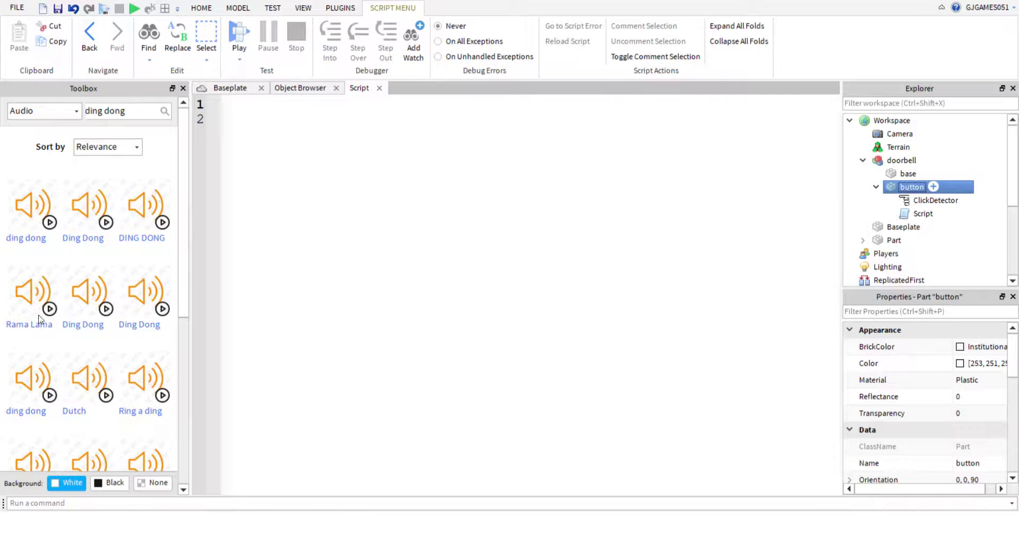
pyautogui.click(142, 205)
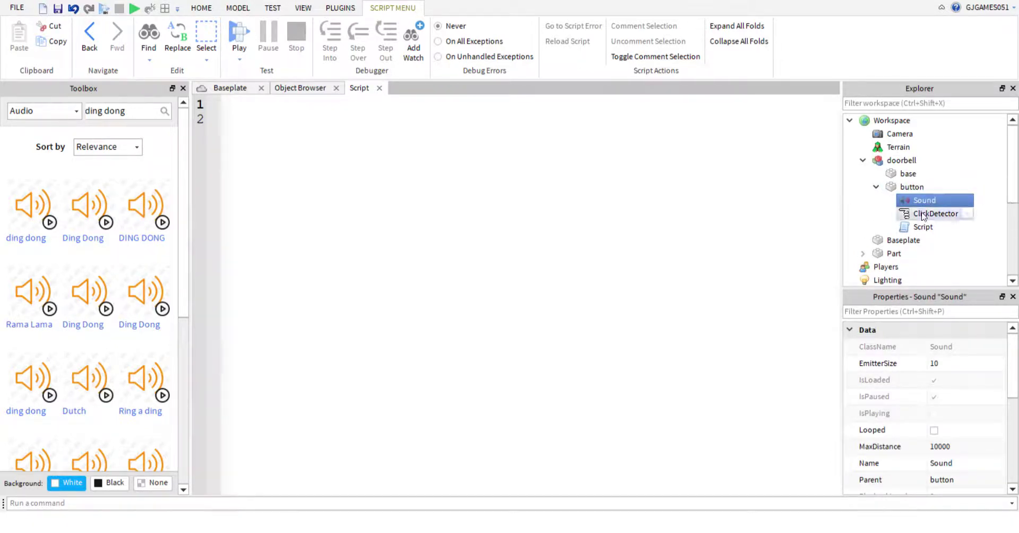
pyautogui.scroll(-3, 923, 427)
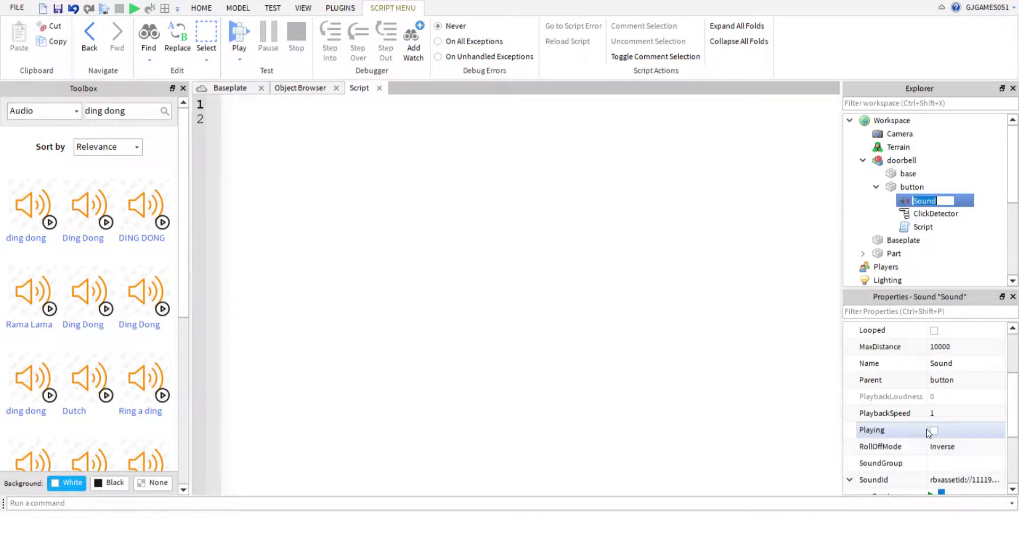
pyautogui.click(932, 447)
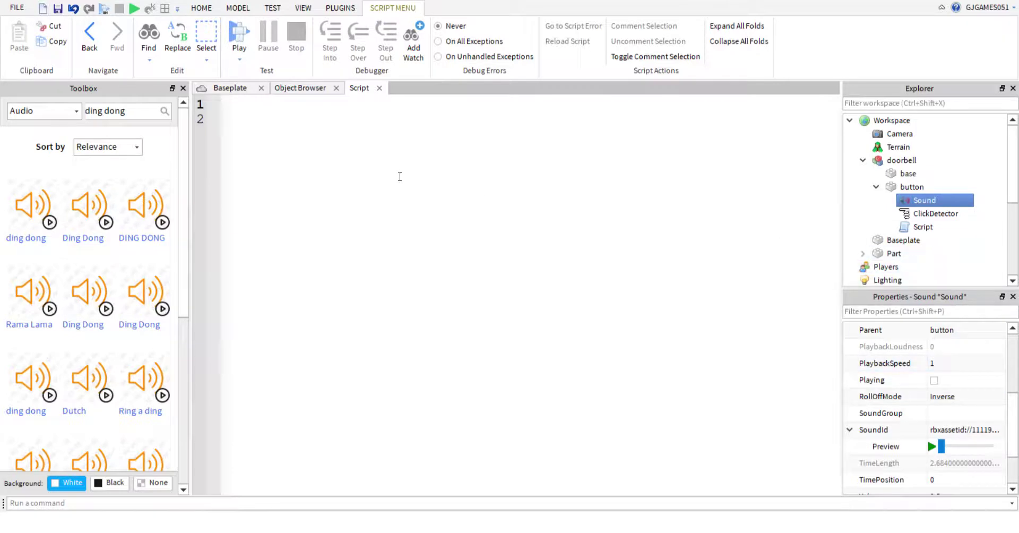
pyautogui.click(324, 122)
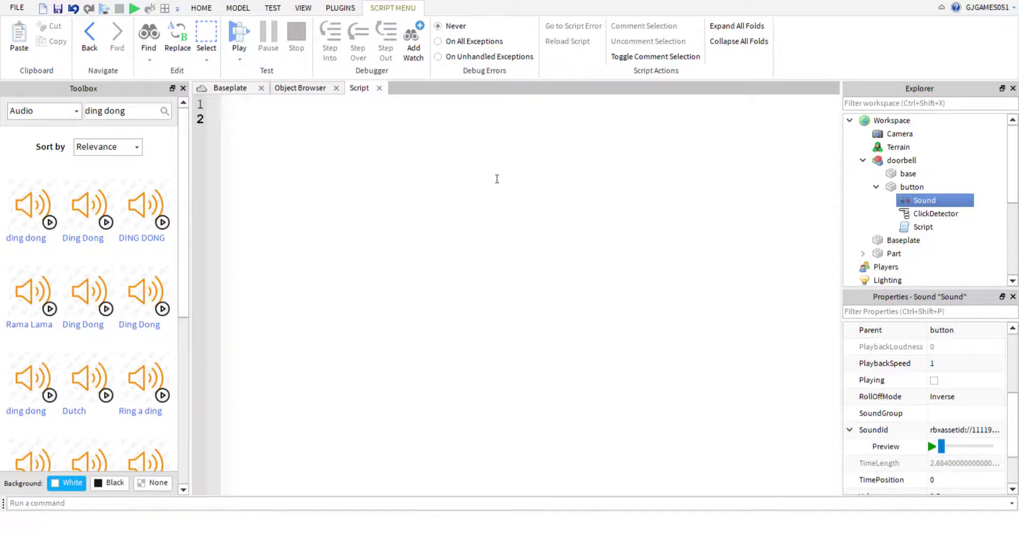
pyautogui.hotkey('ctrl', 'v')
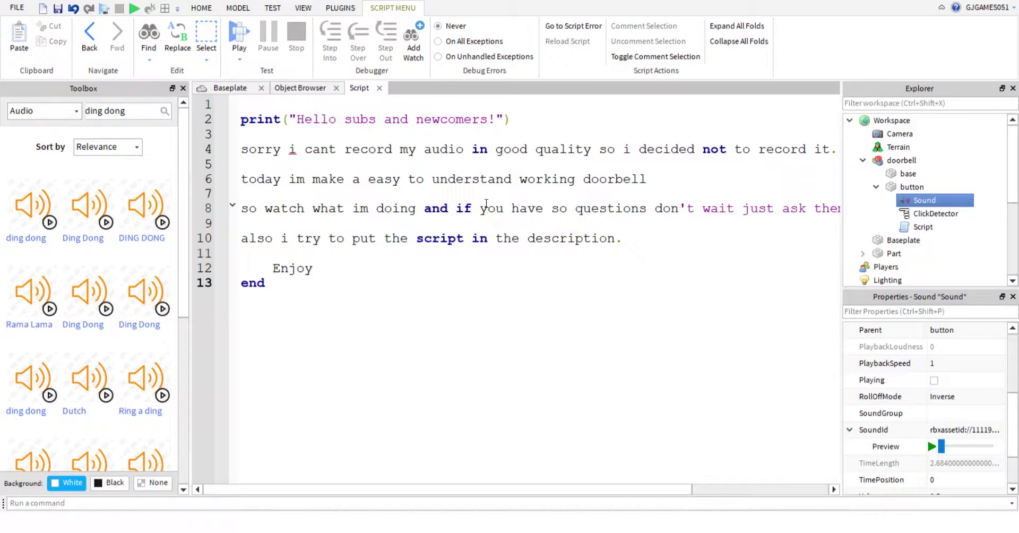
pyautogui.hotkey('ctrl', 'z')
pyautogui.write('oops')
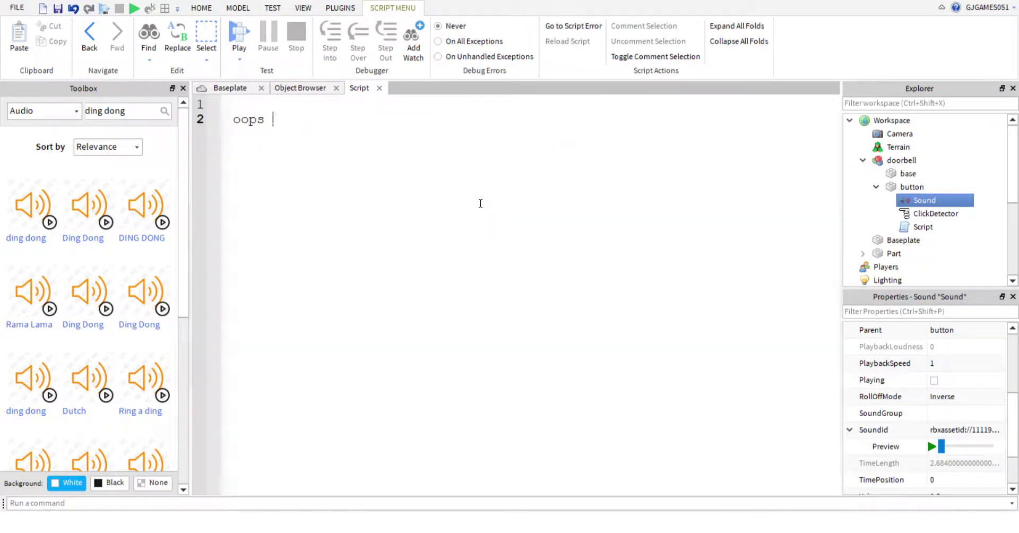
pyautogui.write(' wrong code')
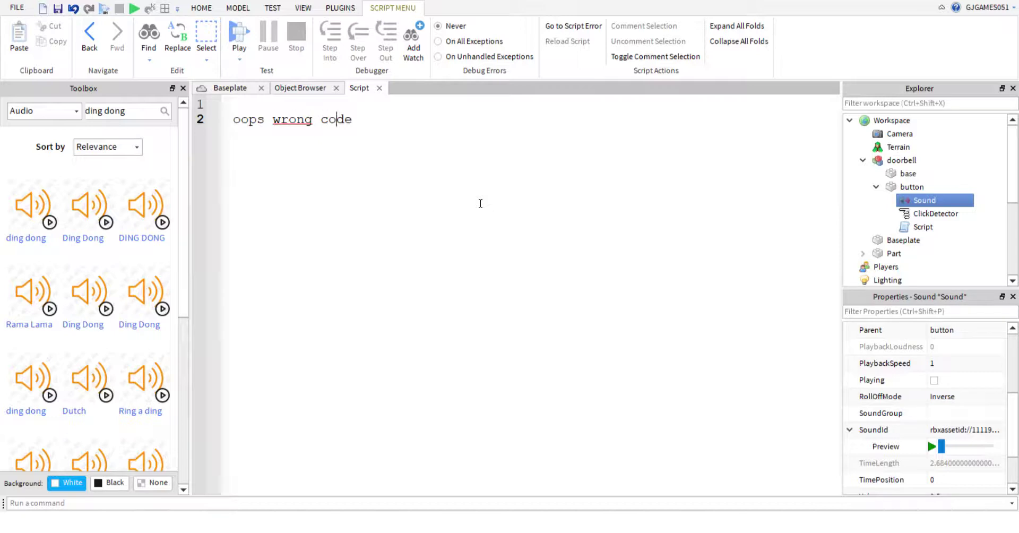
pyautogui.press('BackSpace')
pyautogui.press('BackSpace')
pyautogui.press('BackSpace')
pyautogui.press('BackSpace')
pyautogui.press('BackSpace')
pyautogui.press('BackSpace')
pyautogui.press('BackSpace')
pyautogui.press('BackSpace')
pyautogui.press('BackSpace')
pyautogui.press('BackSpace')
pyautogui.press('BackSpace')
pyautogui.press('BackSpace')
pyautogui.press('BackSpace')
pyautogui.press('BackSpace')
pyautogui.press('BackSpace')
pyautogui.press('BackSpace')
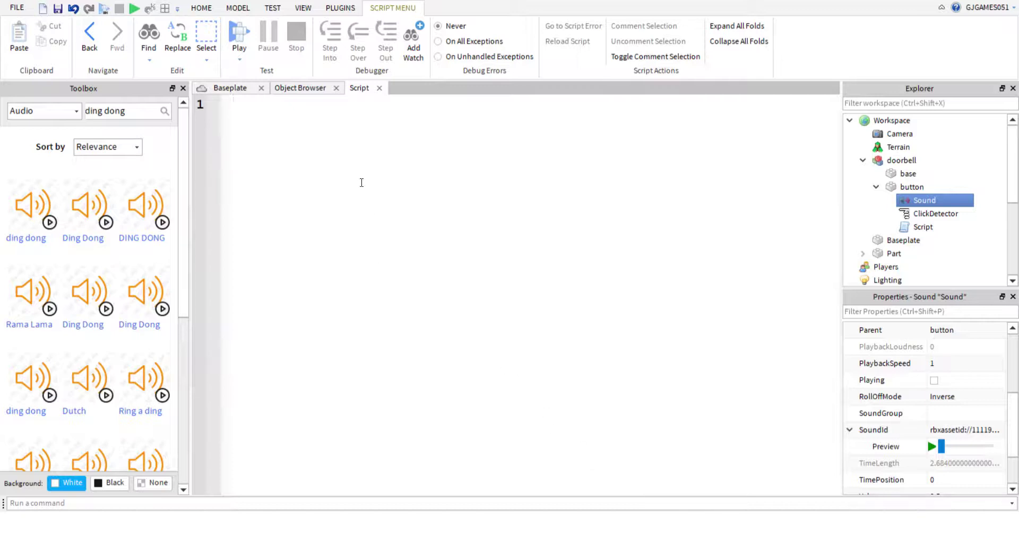
# Write an empty onclick() function in the button's script
pyautogui.write('function')
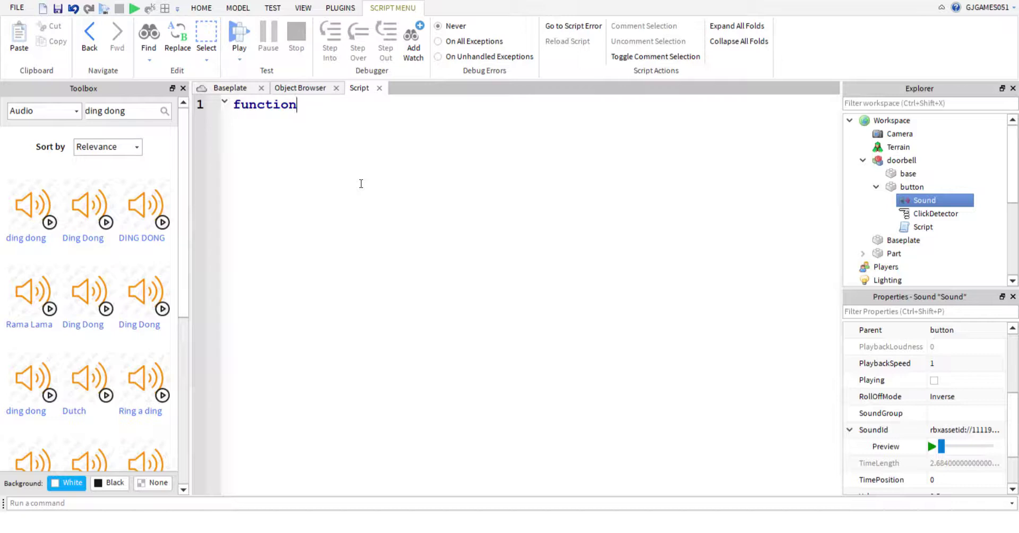
pyautogui.write(' onclick')
pyautogui.press('Return')
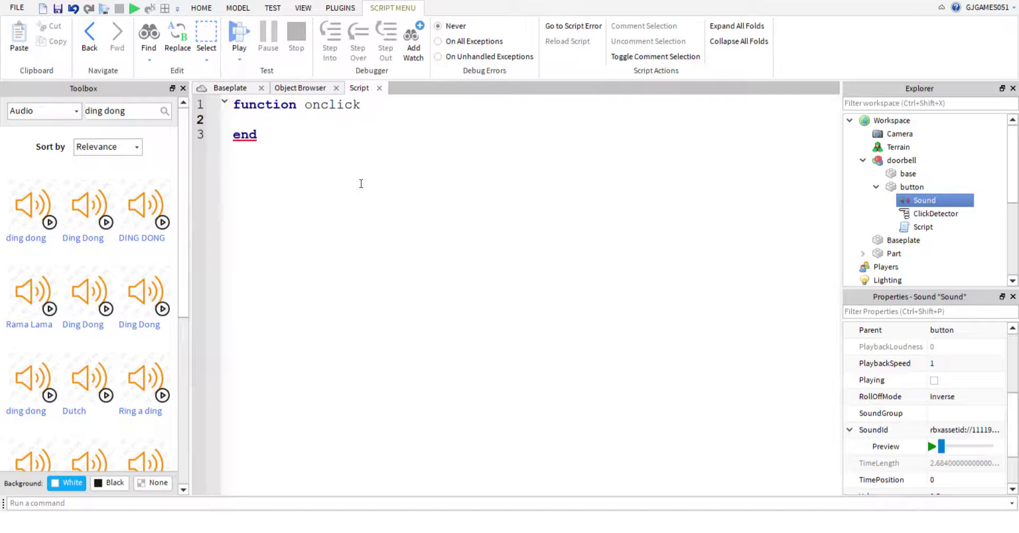
pyautogui.click(367, 115)
pyautogui.write('()')
pyautogui.click(405, 124)
pyautogui.press('Return')
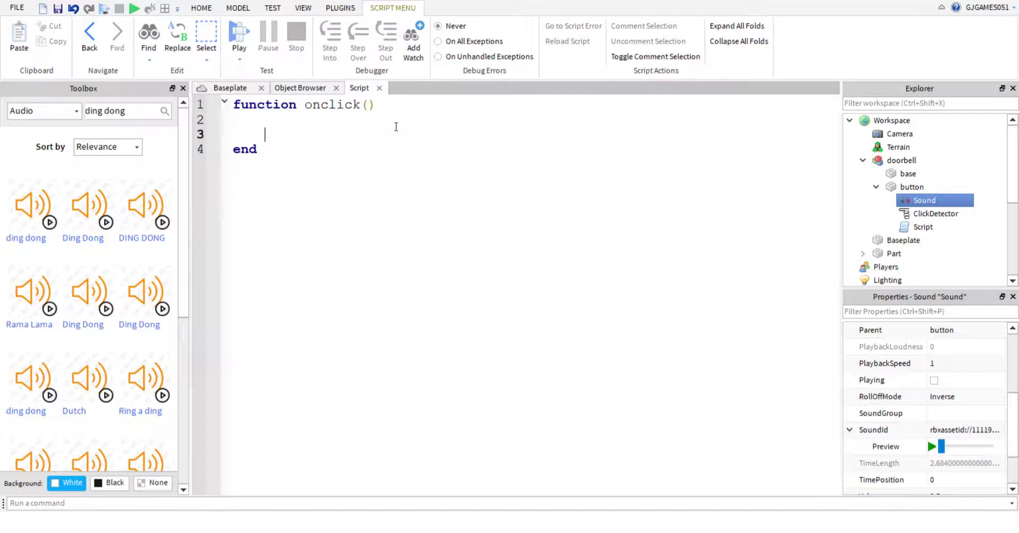
# Add the line game.Workspace.doorbell.button.Sound:Play() inside the onclick function
pyautogui.press('Up')
pyautogui.press('Return')
pyautogui.write('g')
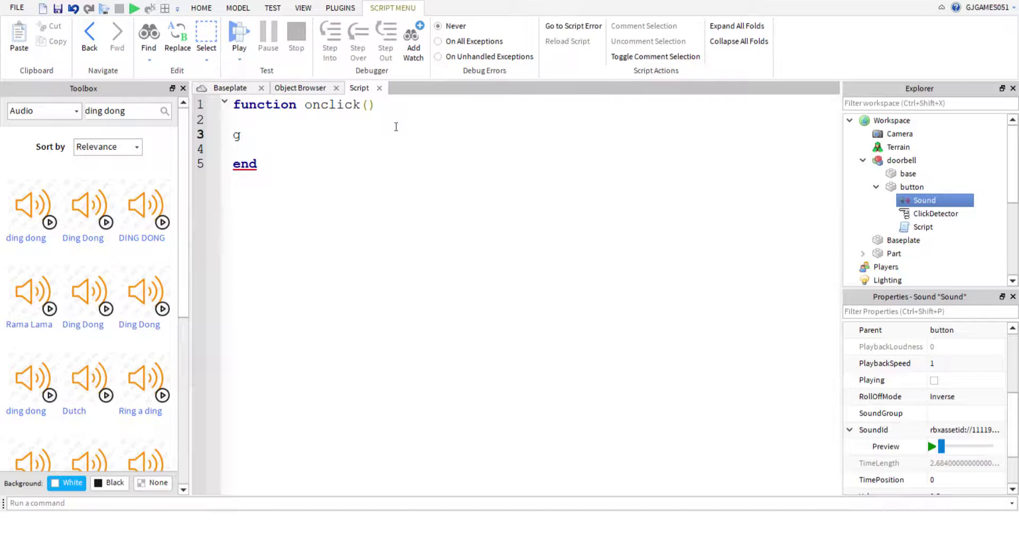
pyautogui.write('ame.Workspace.')
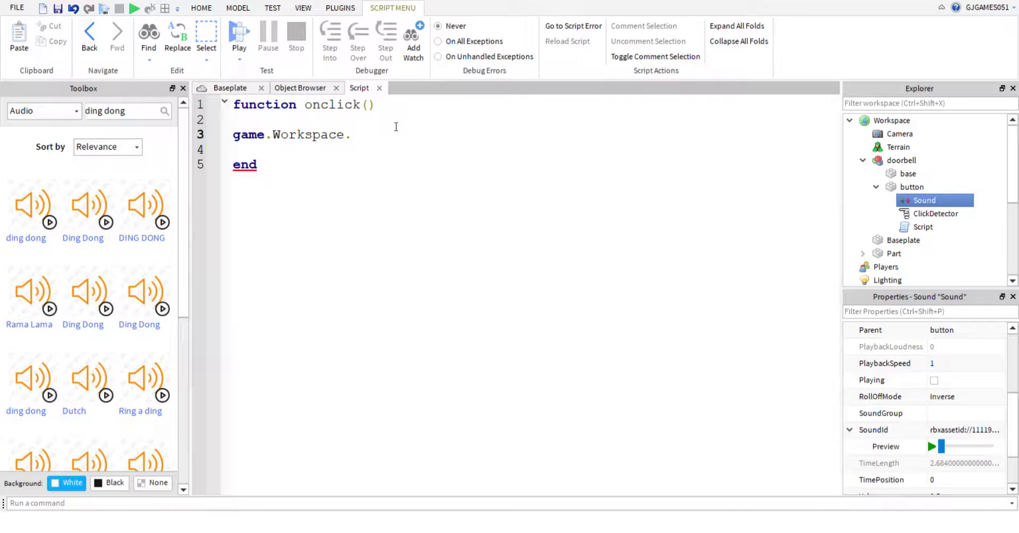
pyautogui.write('doorbell.button.s')
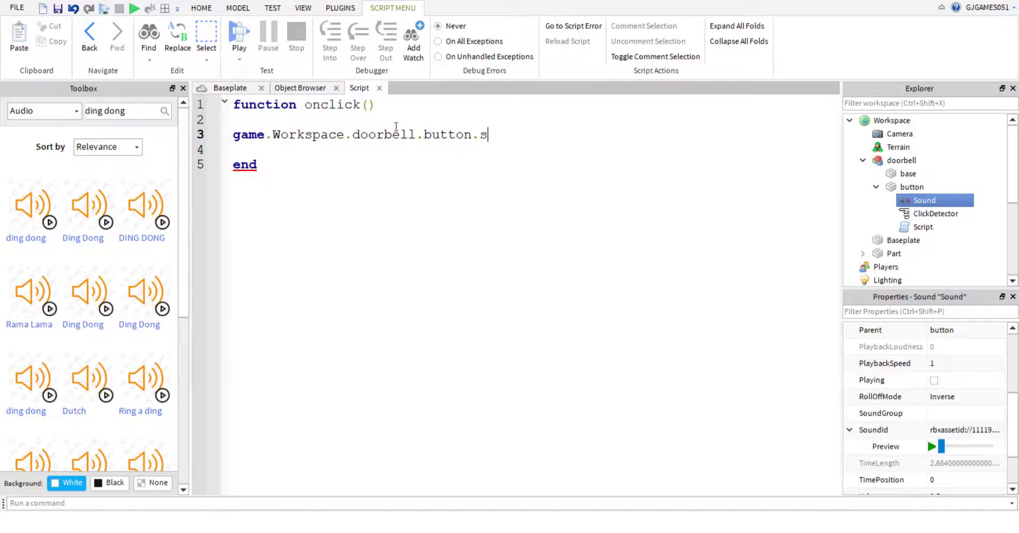
pyautogui.press('Tab')
pyautogui.write(':p')
pyautogui.press('Tab')
pyautogui.write('()')
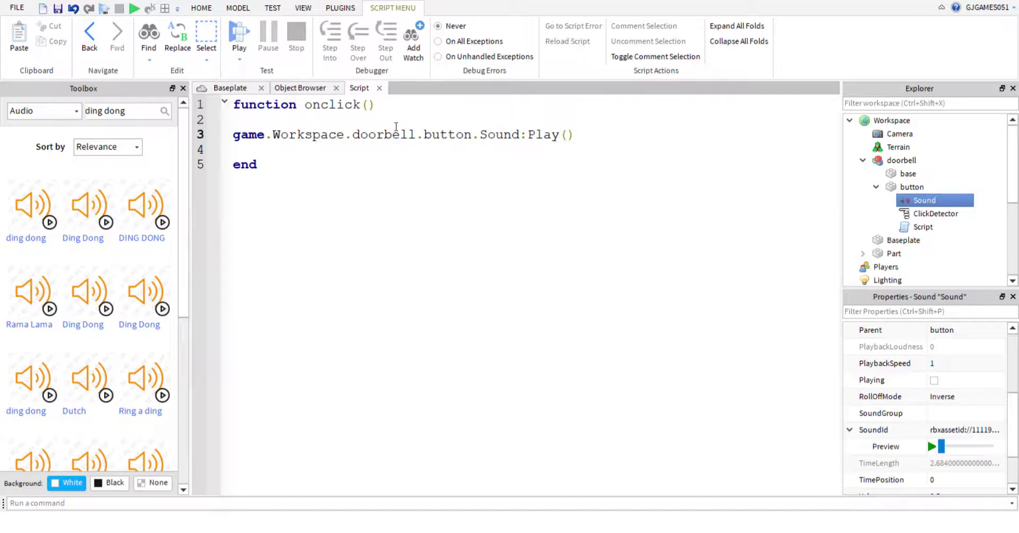
# Select the whole doorbell model in the Baseplate view and anchor it
pyautogui.click(227, 90)
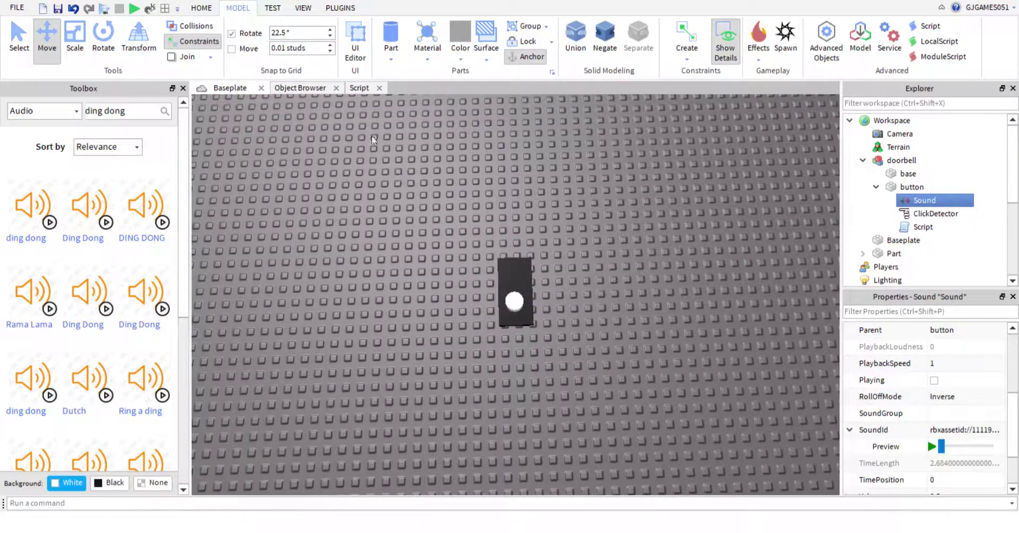
pyautogui.moveTo(428, 185); pyautogui.dragTo(546, 429)
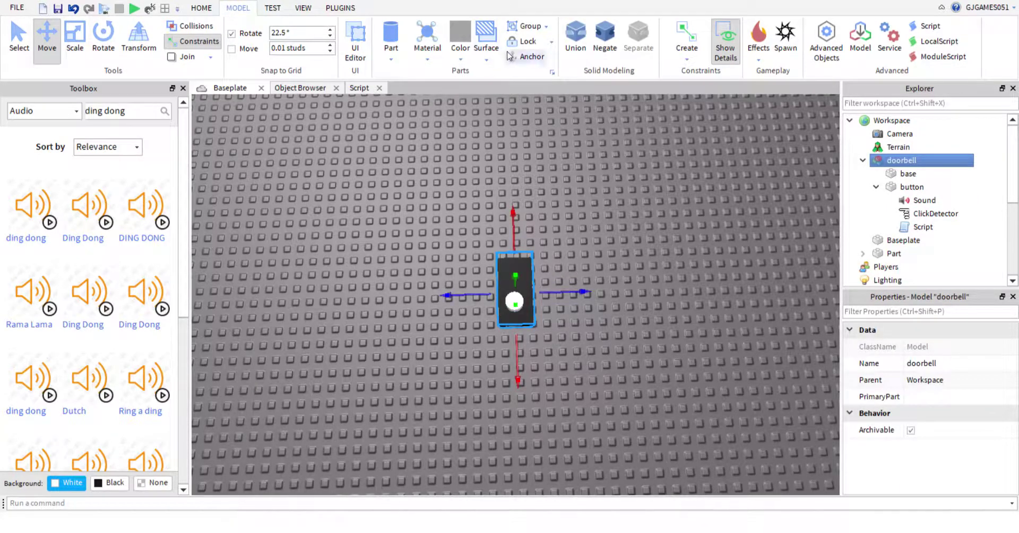
pyautogui.click(525, 57)
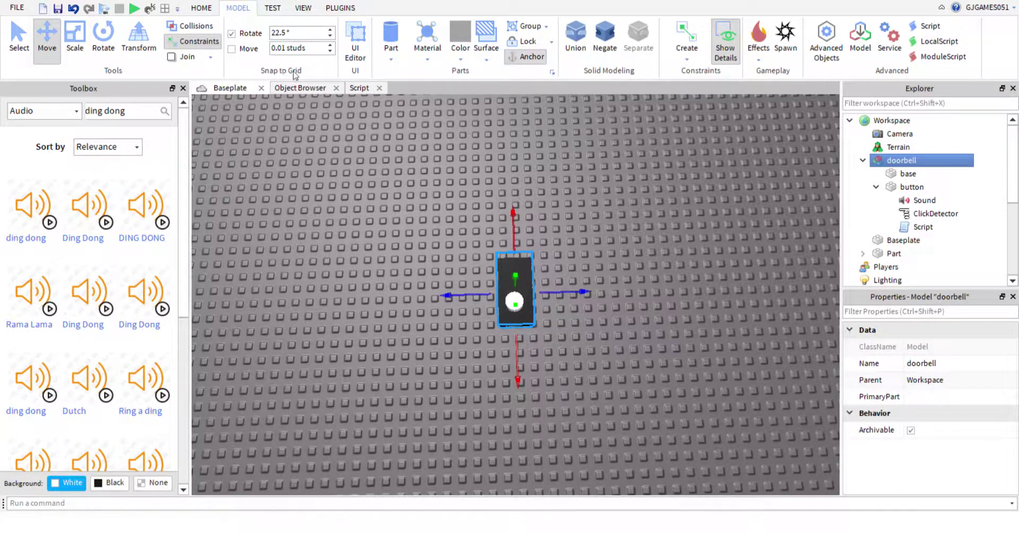
# Playtest the place and try the doorbell's white button with the in-game character
pyautogui.click(134, 8)
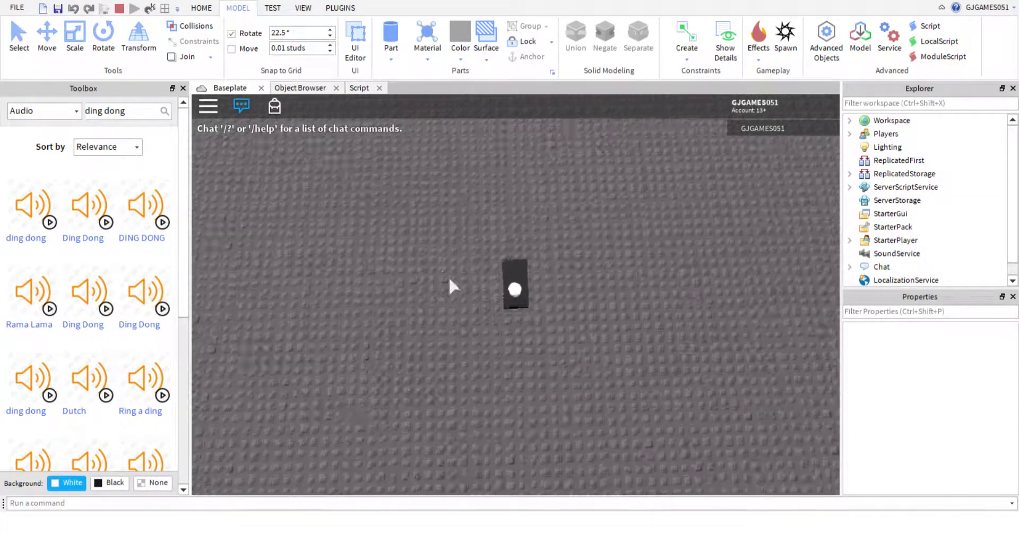
pyautogui.scroll(5, 520, 272)
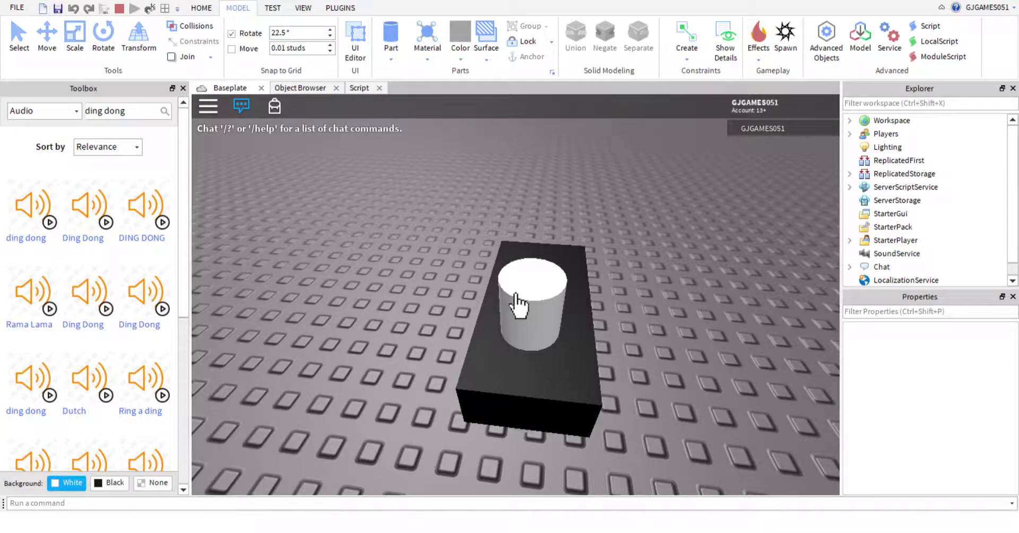
pyautogui.click(519, 303)
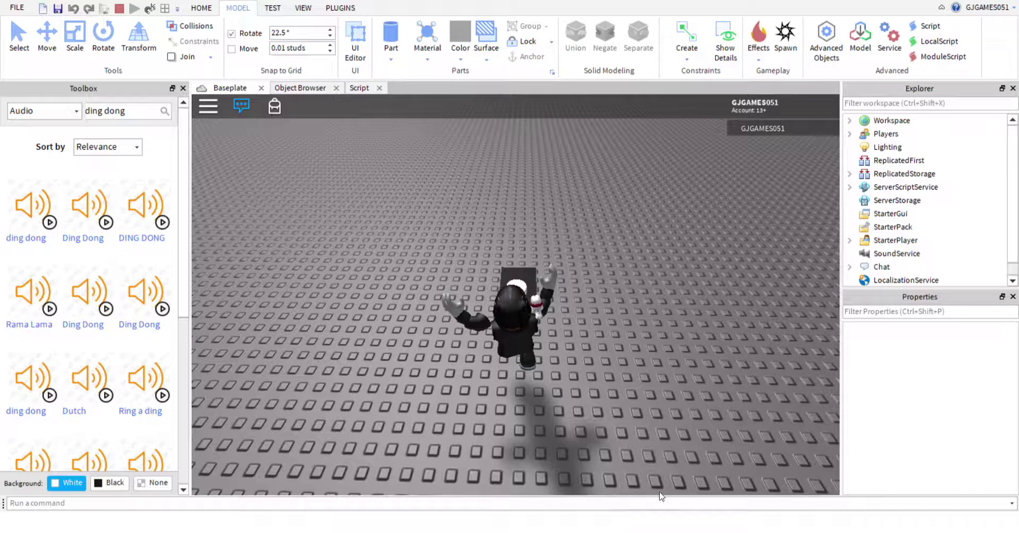
# Return to the button's script and delete the whole onclick function
pyautogui.click(359, 88)
pyautogui.moveTo(654, 156); pyautogui.dragTo(234, 104)
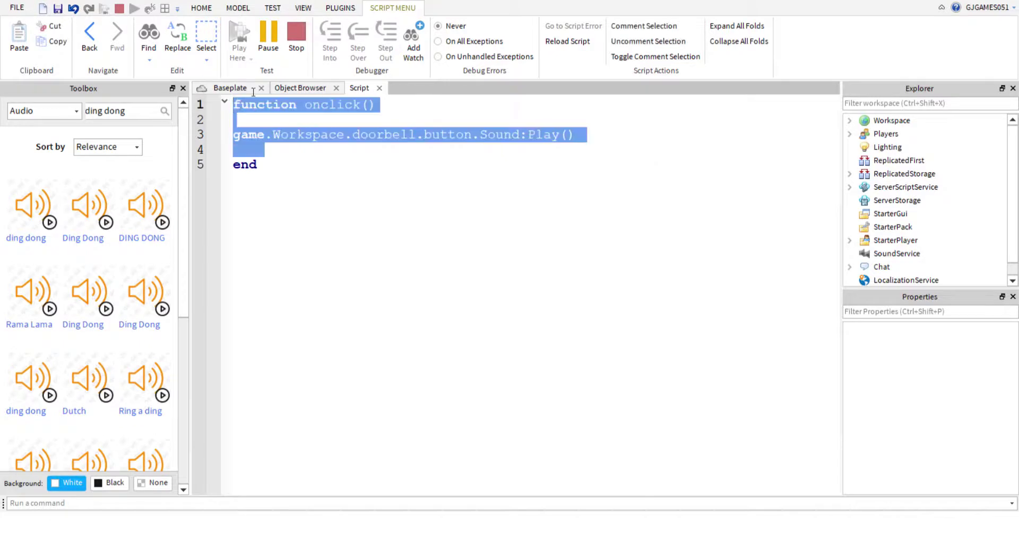
pyautogui.press('BackSpace')
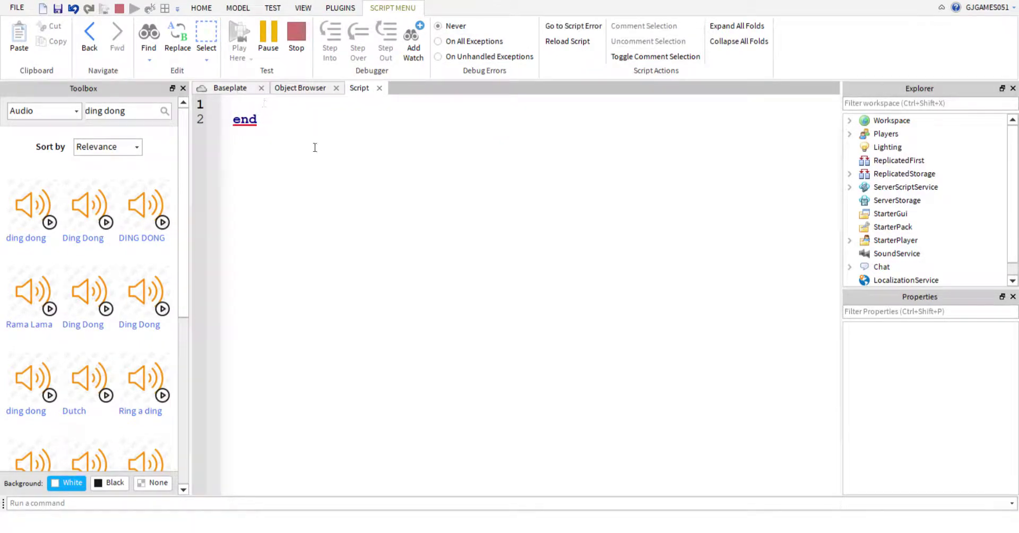
pyautogui.press('Down')
pyautogui.hotkey('shift', 'End')
pyautogui.press('BackSpace')
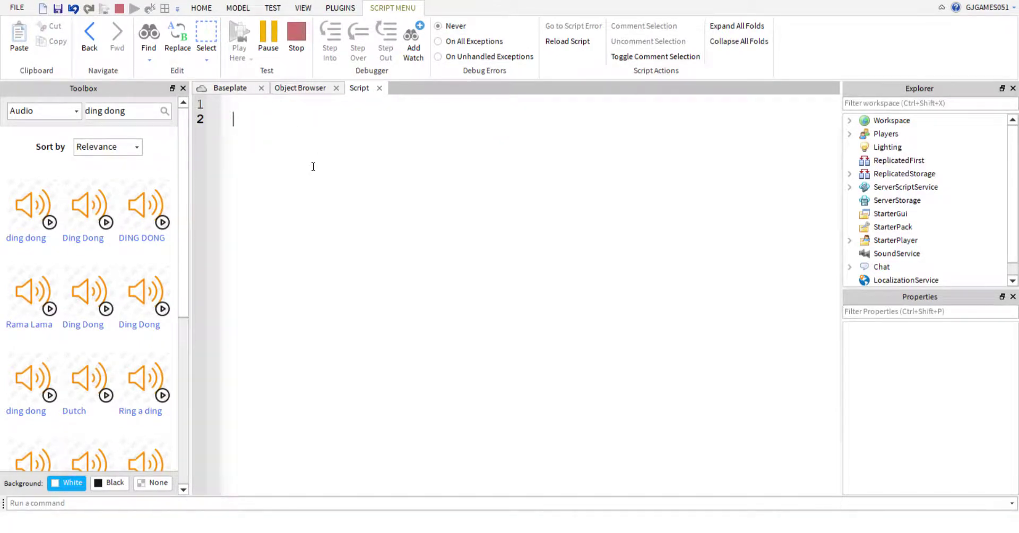
pyautogui.write('sorry')
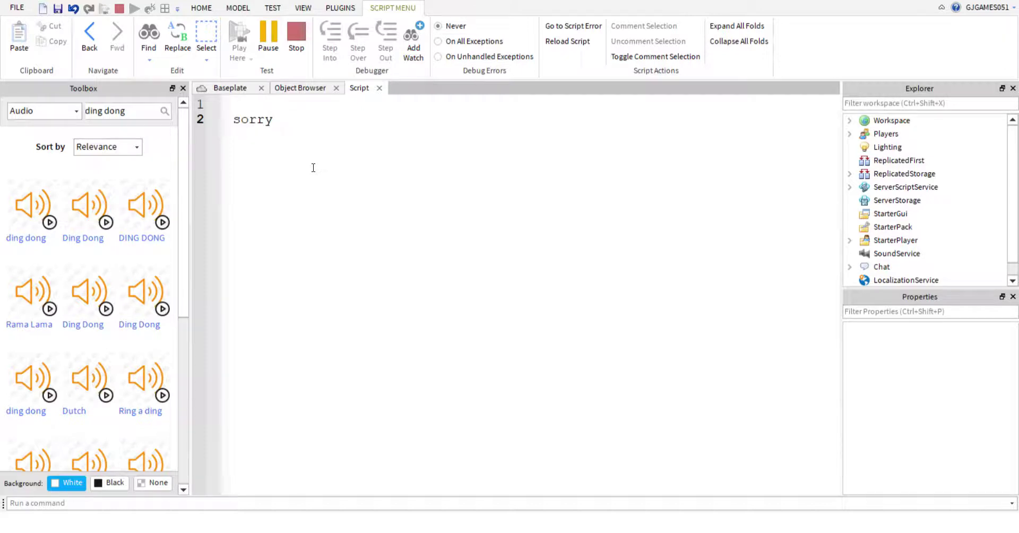
pyautogui.write(' for that')
pyautogui.press('BackSpace')
pyautogui.press('BackSpace')
pyautogui.press('BackSpace')
pyautogui.press('BackSpace')
pyautogui.press('BackSpace')
pyautogui.press('BackSpace')
pyautogui.press('BackSpace')
pyautogui.press('BackSpace')
pyautogui.press('BackSpace')
pyautogui.press('BackSpace')
pyautogui.press('BackSpace')
pyautogui.press('BackSpace')
pyautogui.press('BackSpace')
pyautogui.press('BackSpace')
pyautogui.press('BackSpace')
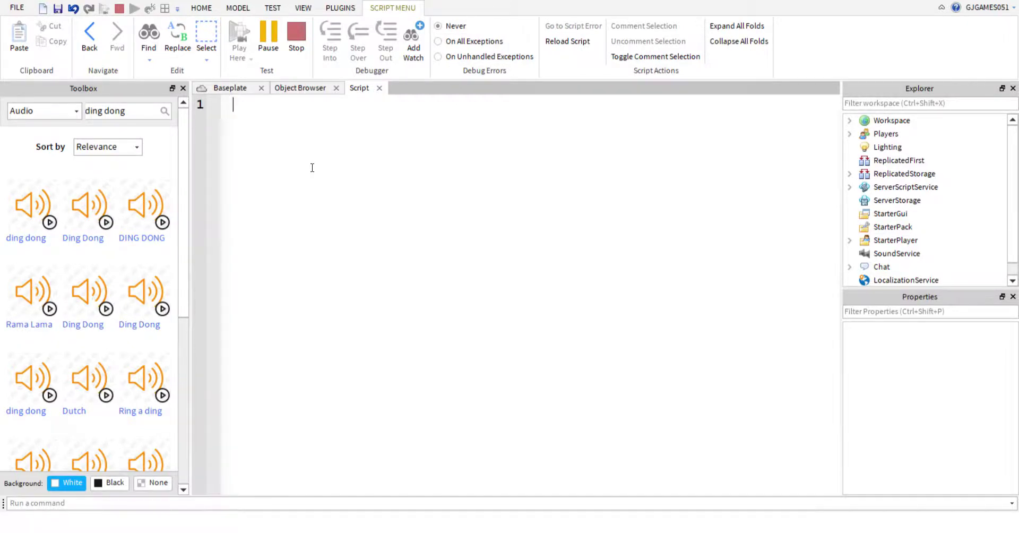
# Insert an onClicked() function that plays game.Workspace.Model.Button.Sound twice with wait(2) between, connected through script.Parent.ClickDetector.MouseClick:connect(onClicked)
pyautogui.write('function onClicked()  game.Workspace.Model.Button.Sound:Play()  wait(2)  game.Workspace.Model.Button.Sound:Play()  end  script.Parent.ClickDetector.MouseClick:connect(onClicked)')
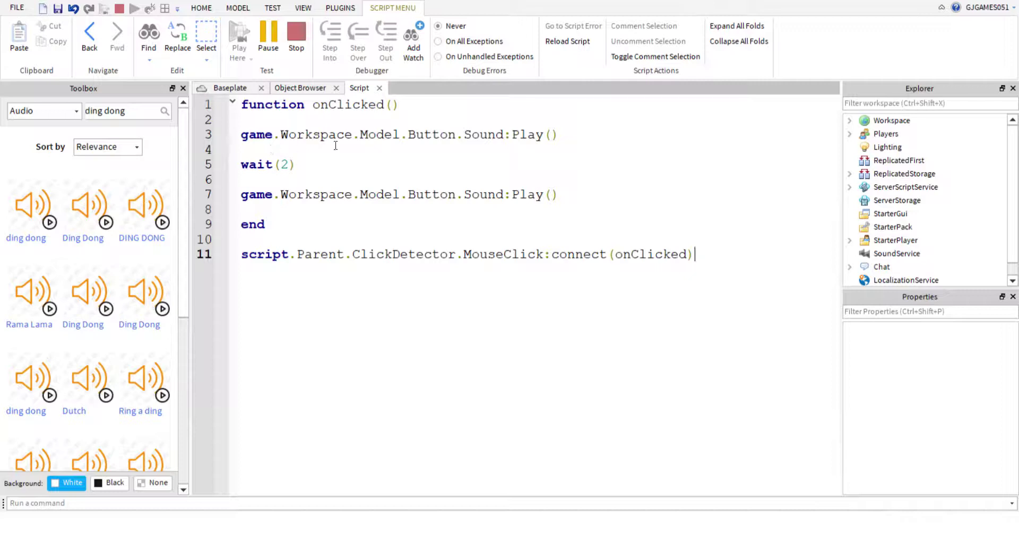
# Replace Model with doorbell in the path of the first Sound:Play() line
pyautogui.click(404, 137)
pyautogui.press('BackSpace')
pyautogui.press('BackSpace')
pyautogui.press('BackSpace')
pyautogui.press('BackSpace')
pyautogui.press('BackSpace')
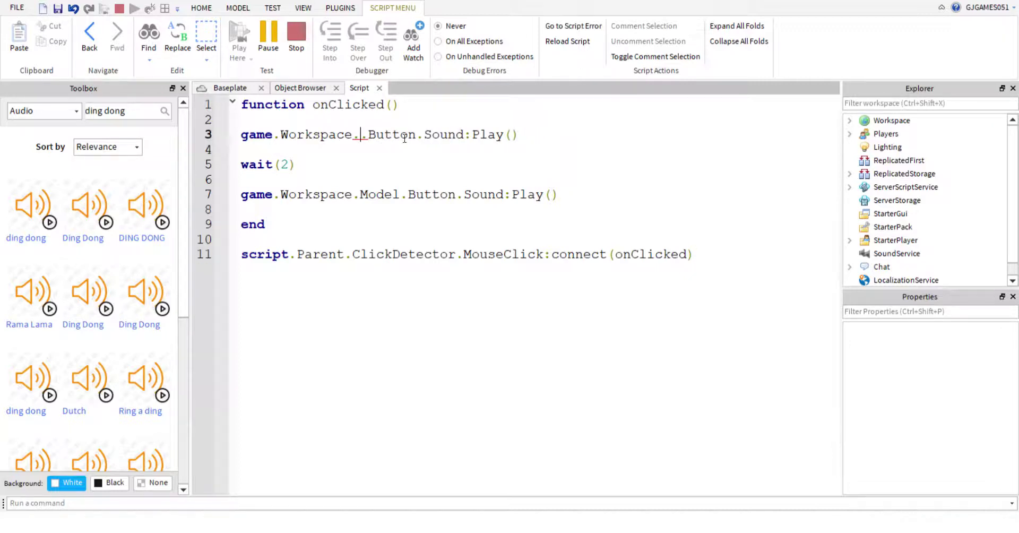
pyautogui.write('doo')
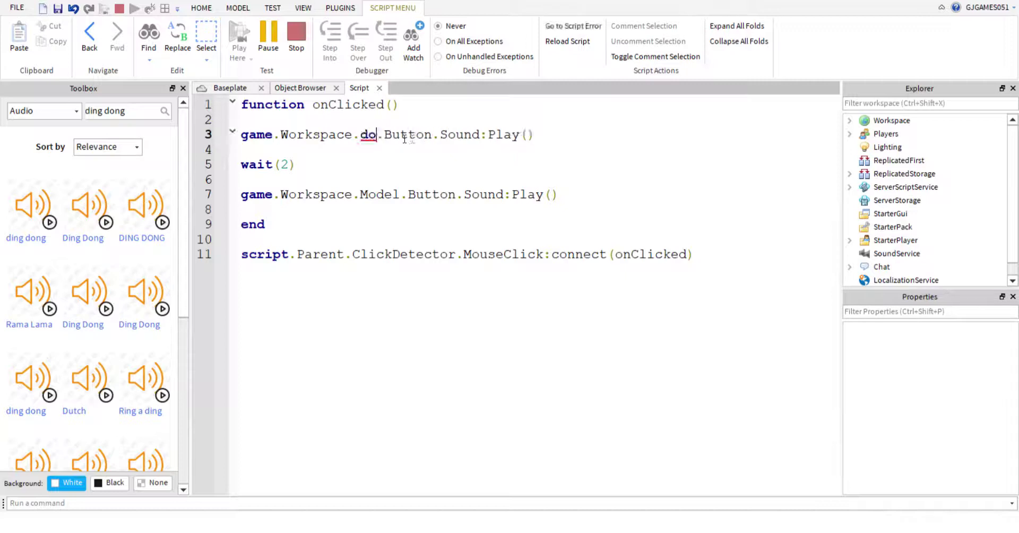
pyautogui.write('rbe')
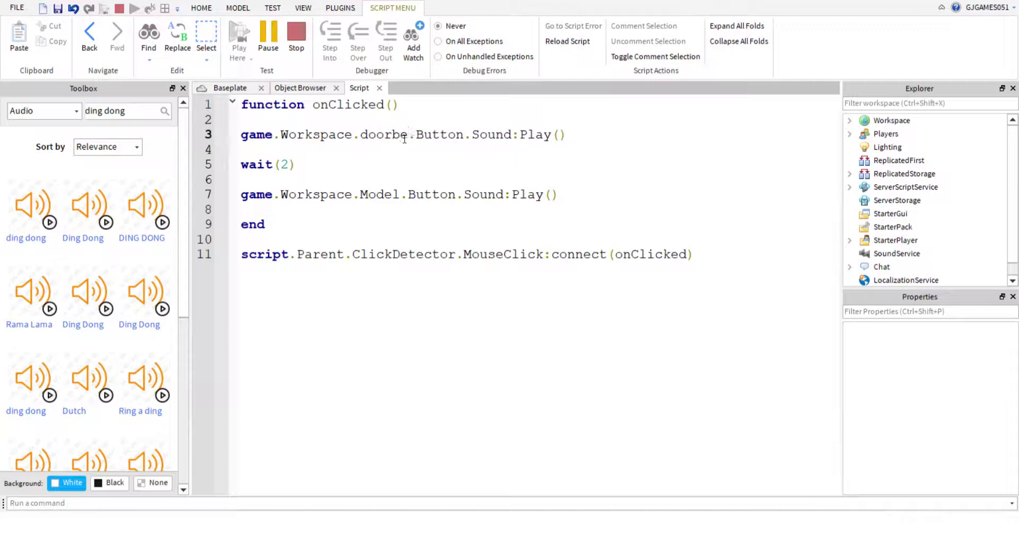
pyautogui.write('ll')
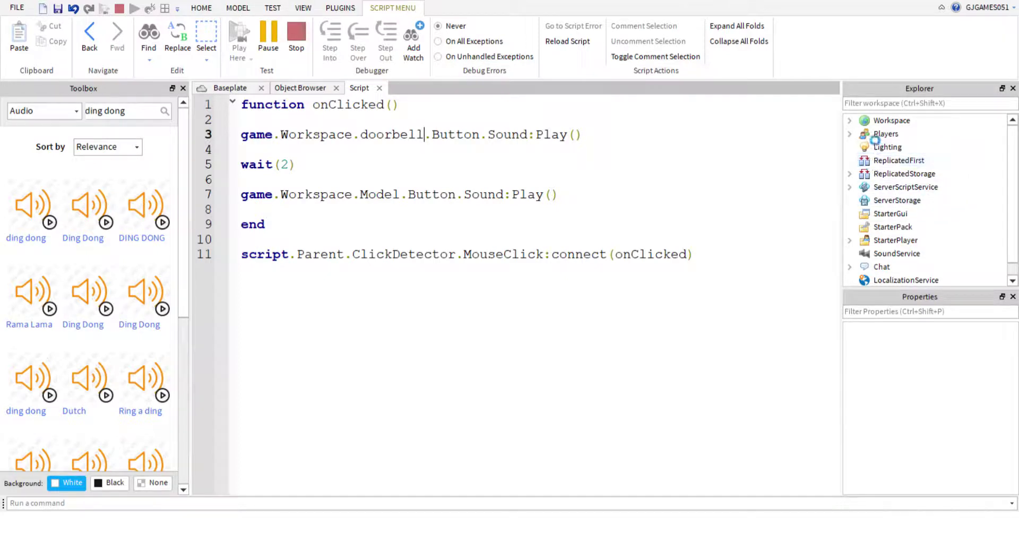
# Check the doorbell model's part names in the Workspace and change Button to lowercase button in the first Sound:Play() line
pyautogui.click(849, 120)
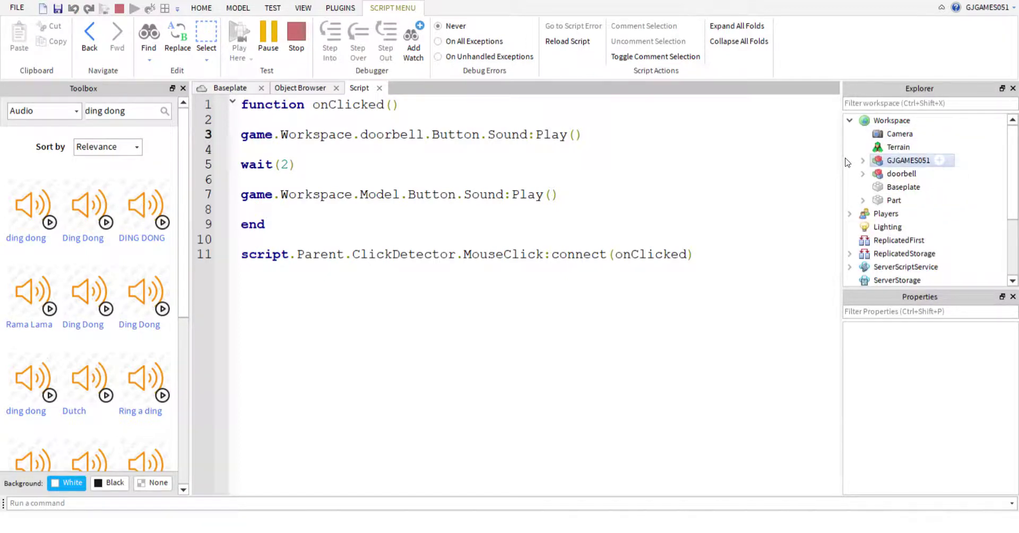
pyautogui.click(862, 173)
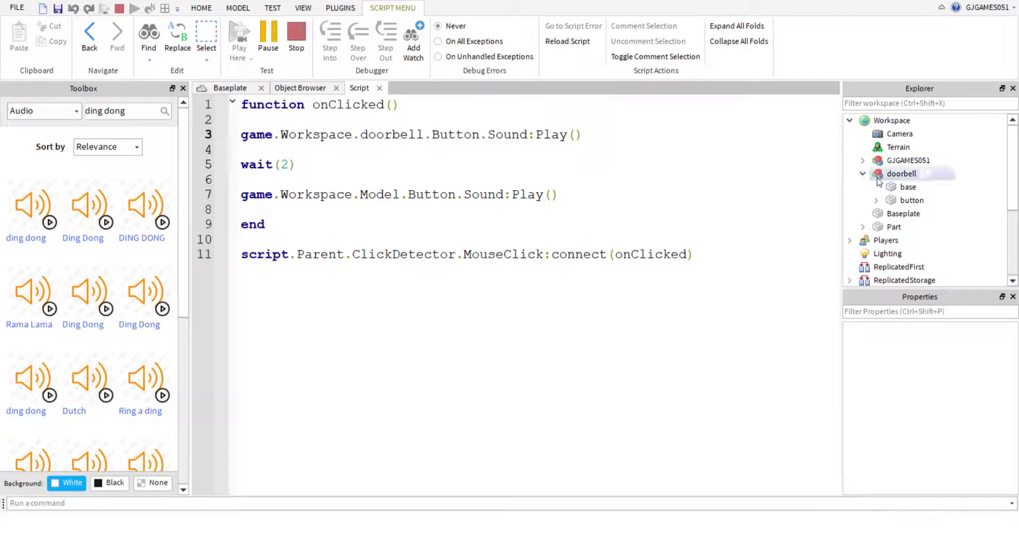
pyautogui.click(440, 139)
pyautogui.press('BackSpace')
pyautogui.write('b')
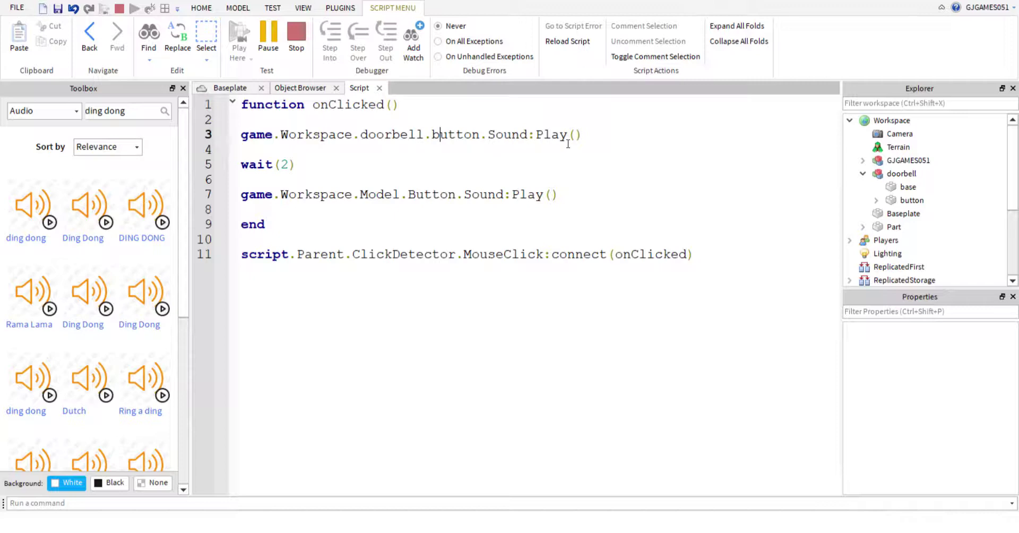
pyautogui.click(876, 201)
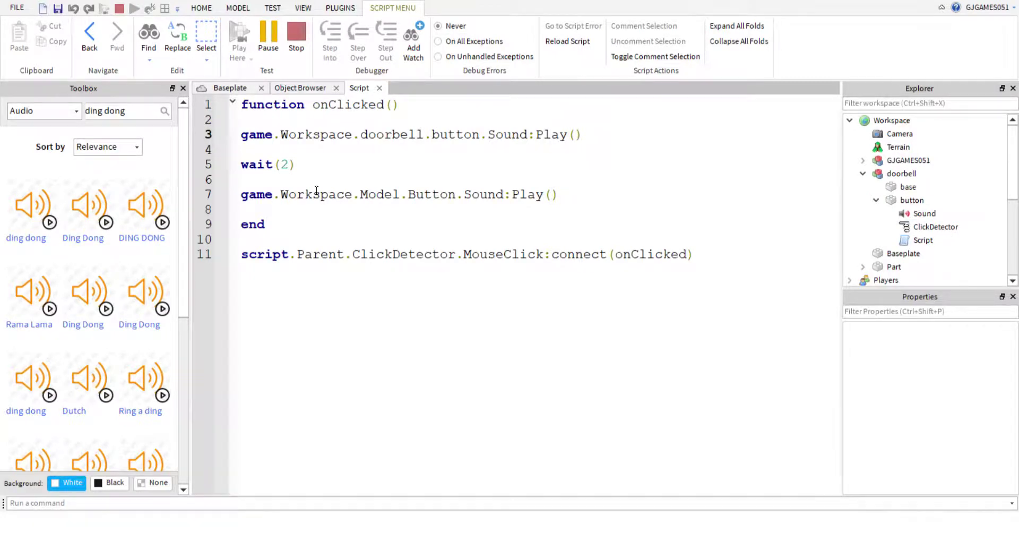
# Change the path in the second Sound:Play() line to game.Workspace.doorbell.button
pyautogui.click(401, 197)
pyautogui.press('BackSpace')
pyautogui.press('BackSpace')
pyautogui.press('BackSpace')
pyautogui.press('BackSpace')
pyautogui.press('BackSpace')
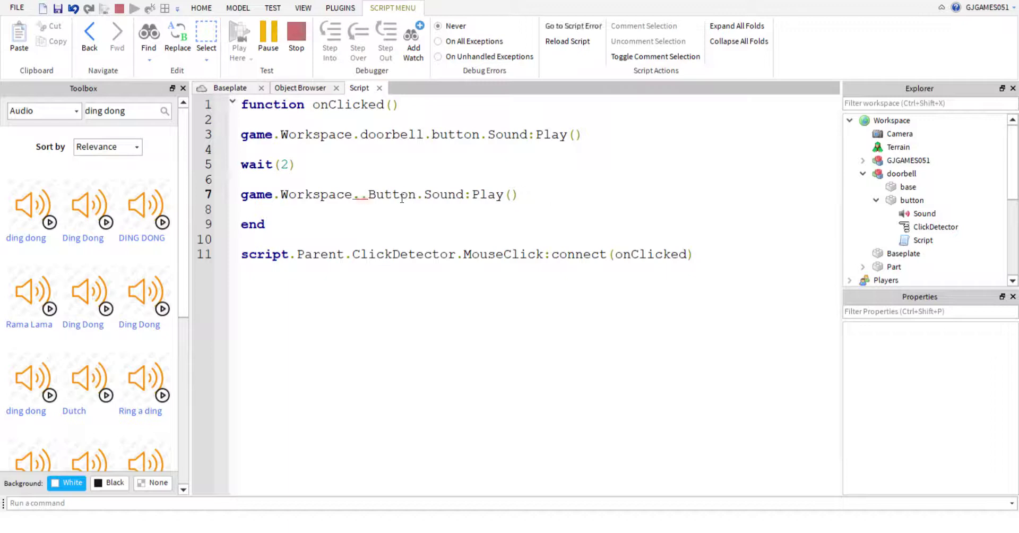
pyautogui.write('doorbell')
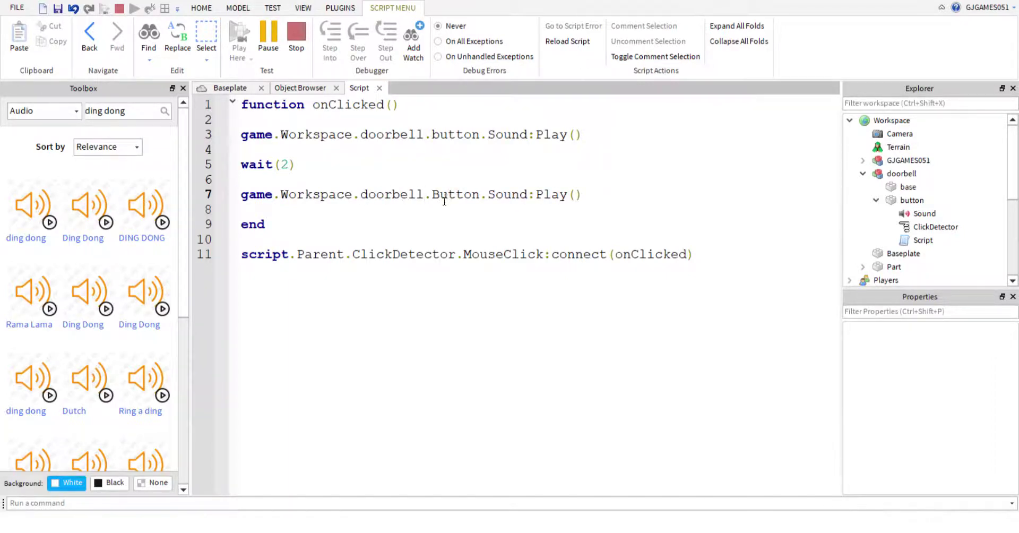
pyautogui.press('BackSpace')
pyautogui.write('b')
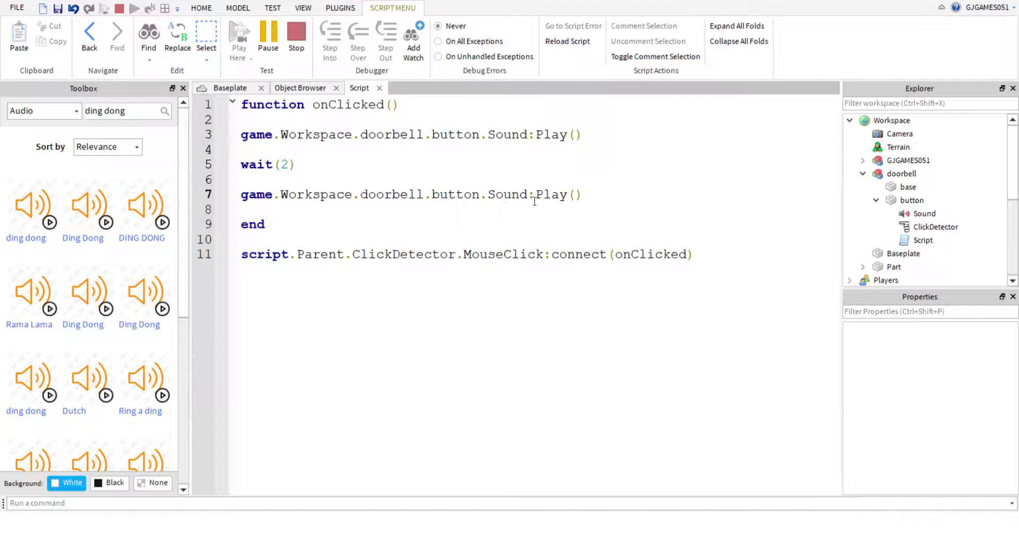